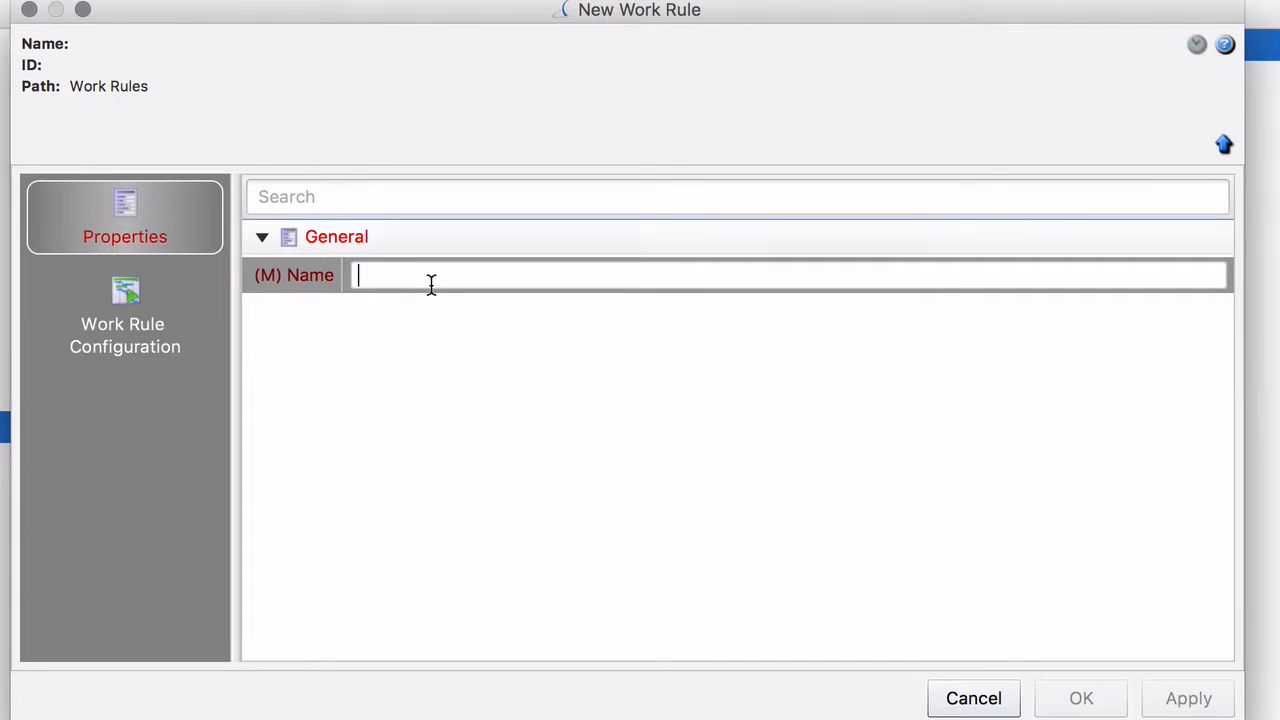
Step: Name the new work rule "Pilot Contract" and save it
text(Pilot )
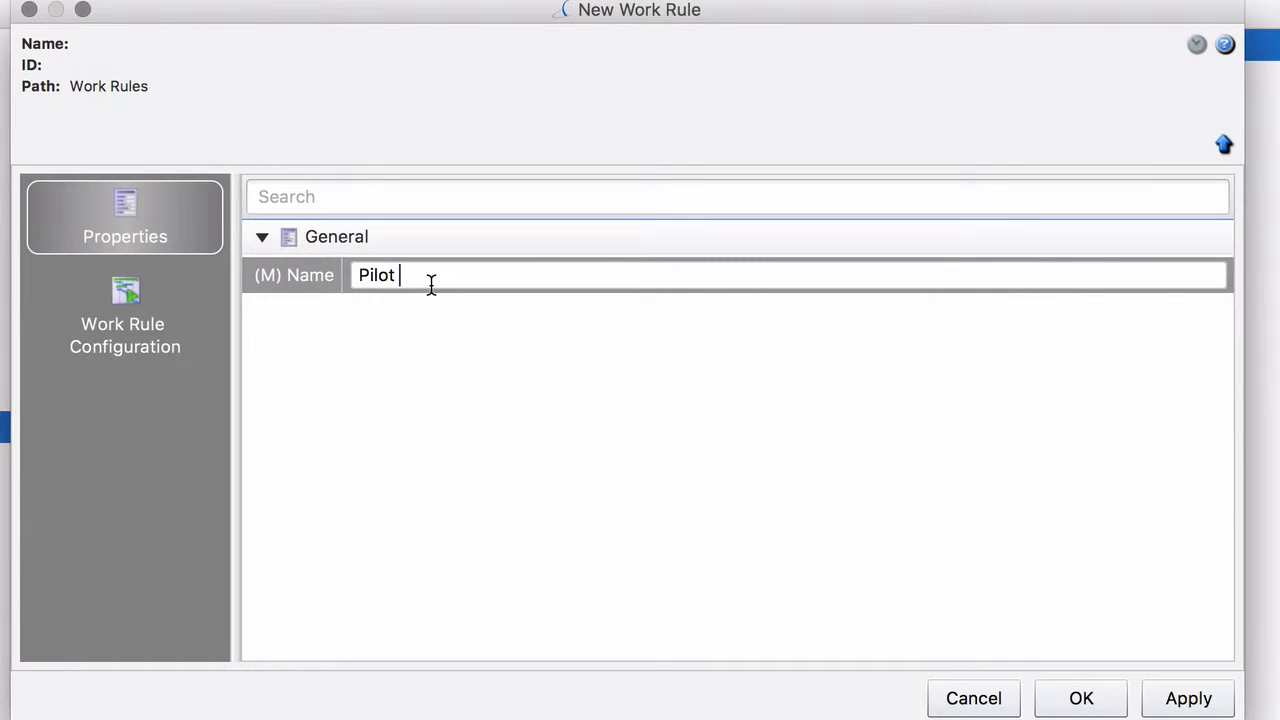
text(Contract)
click(1053, 707)
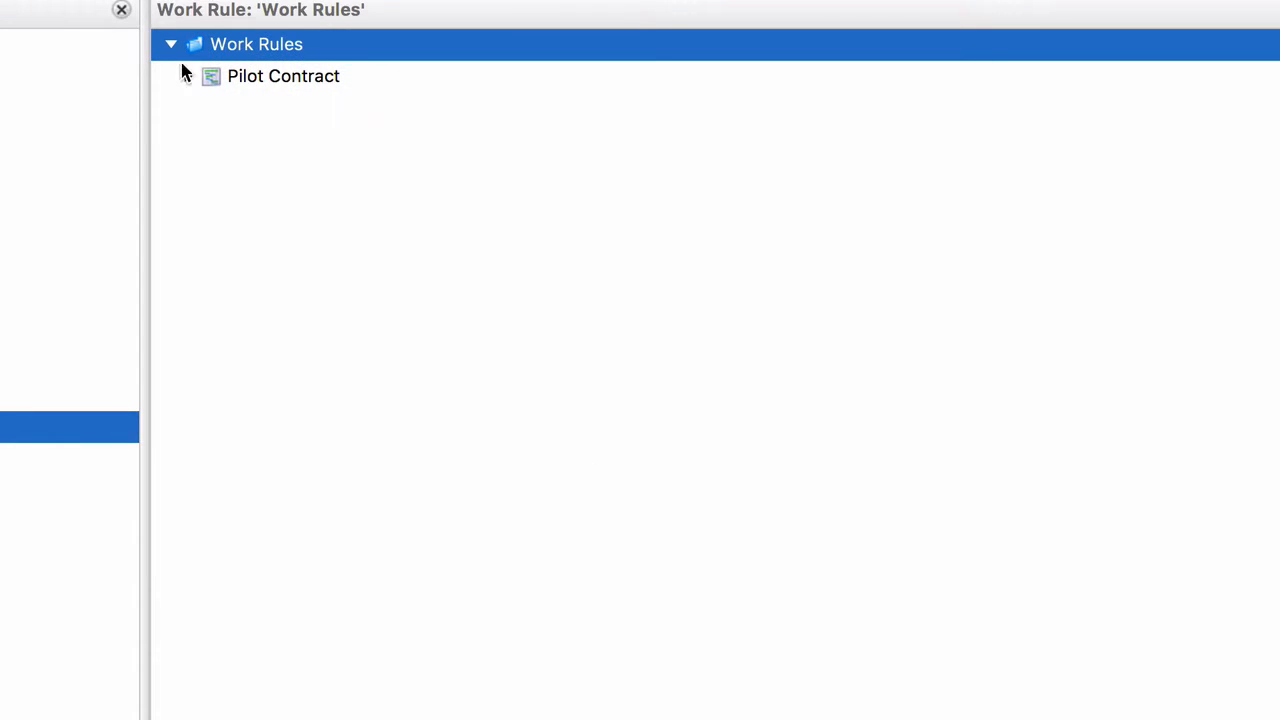
Step: Open the Pilot Contract work rule for editing and add a work rule configuration of type Maximum Duty Time
click(260, 78)
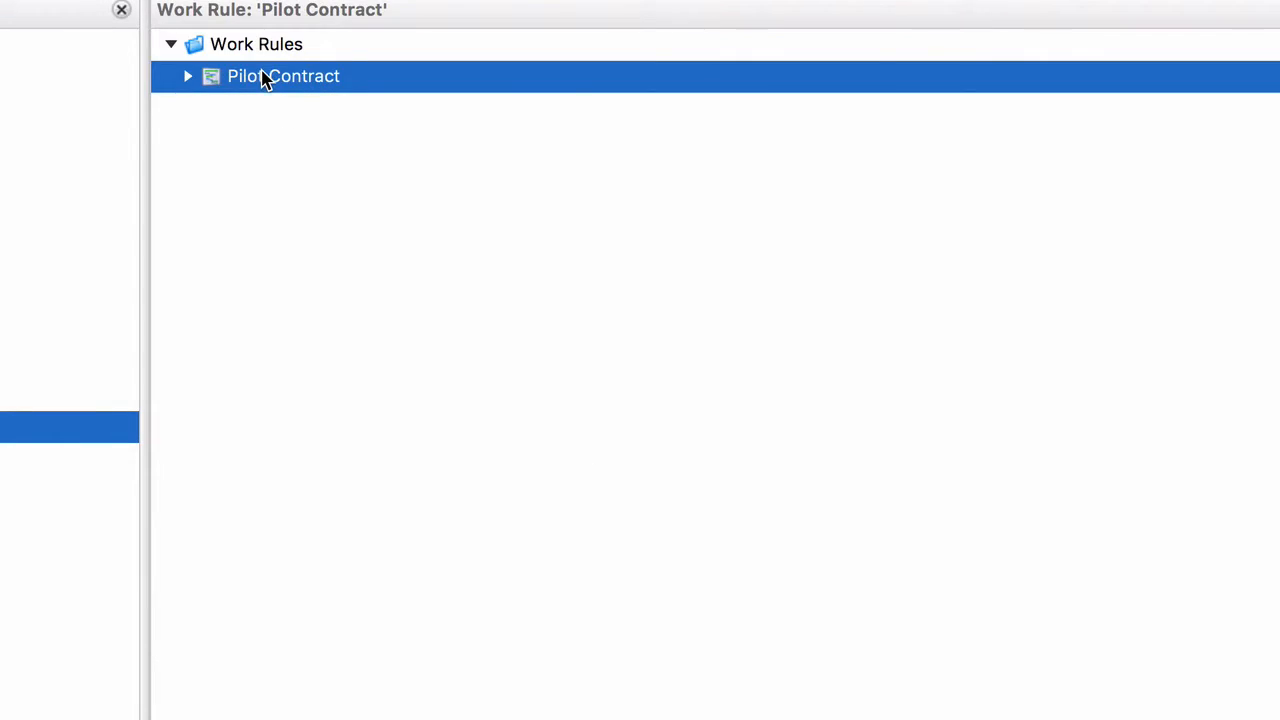
right_click(280, 82)
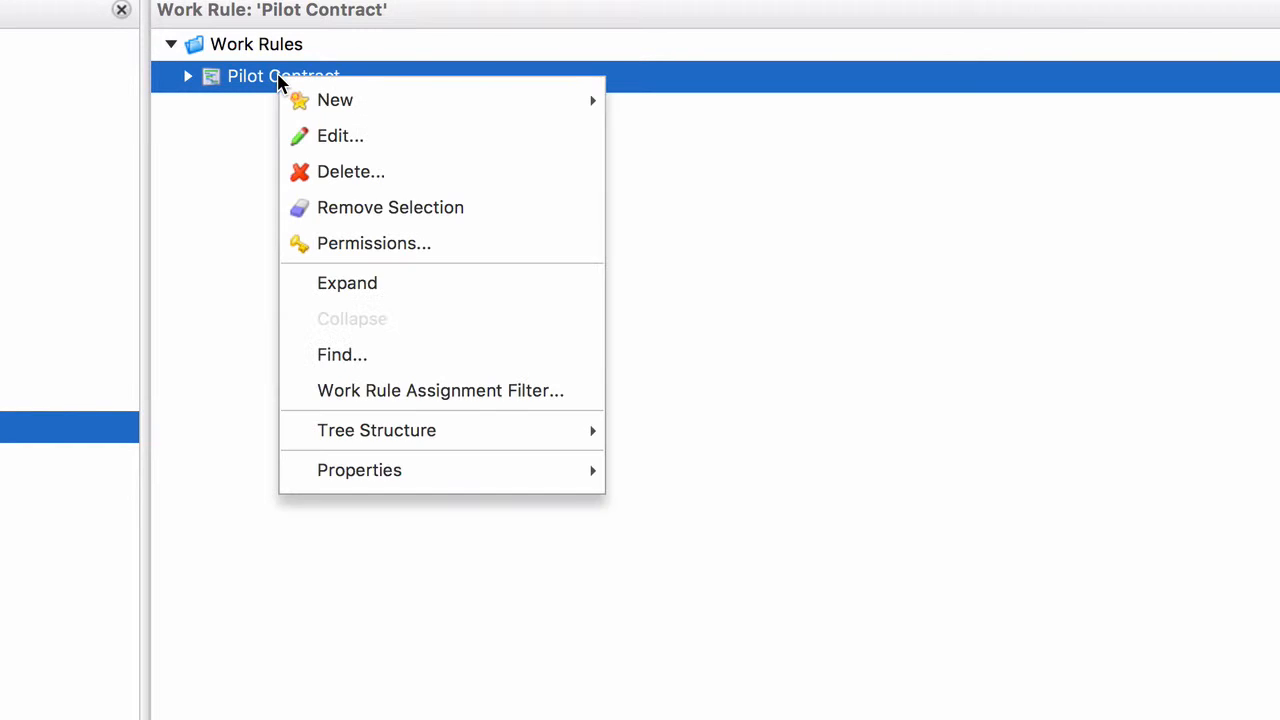
key(Escape)
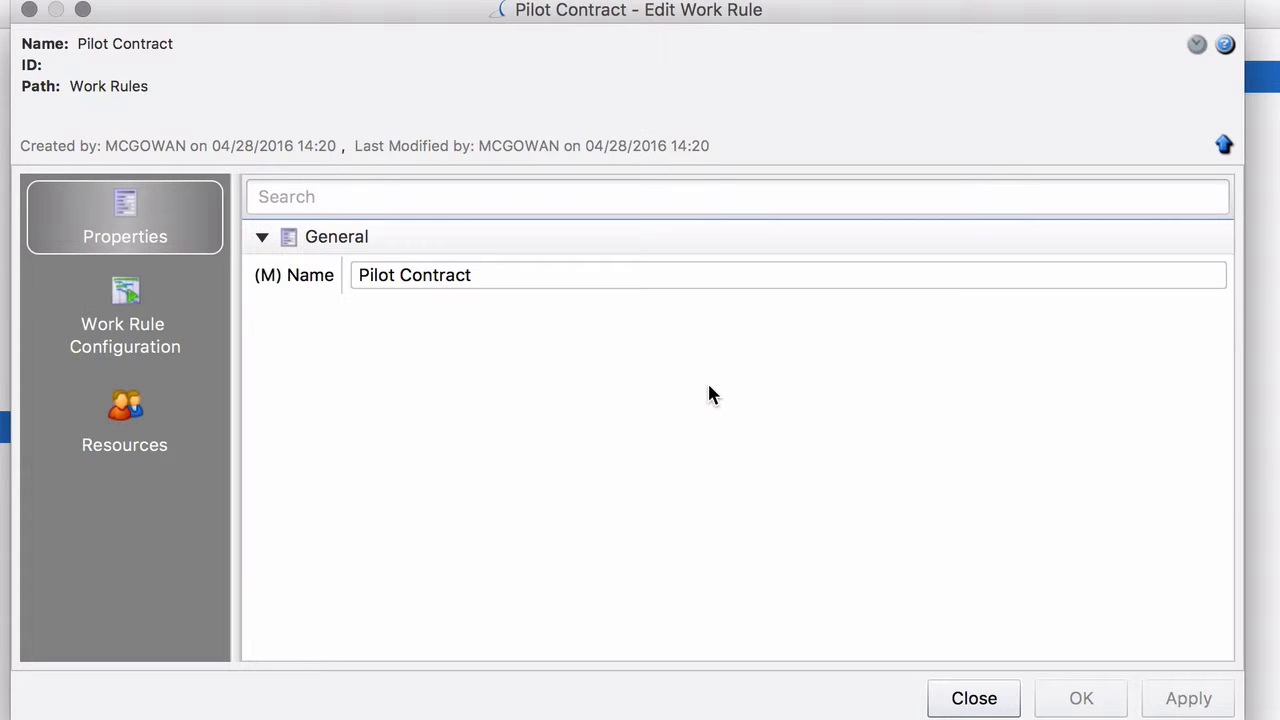
click(108, 323)
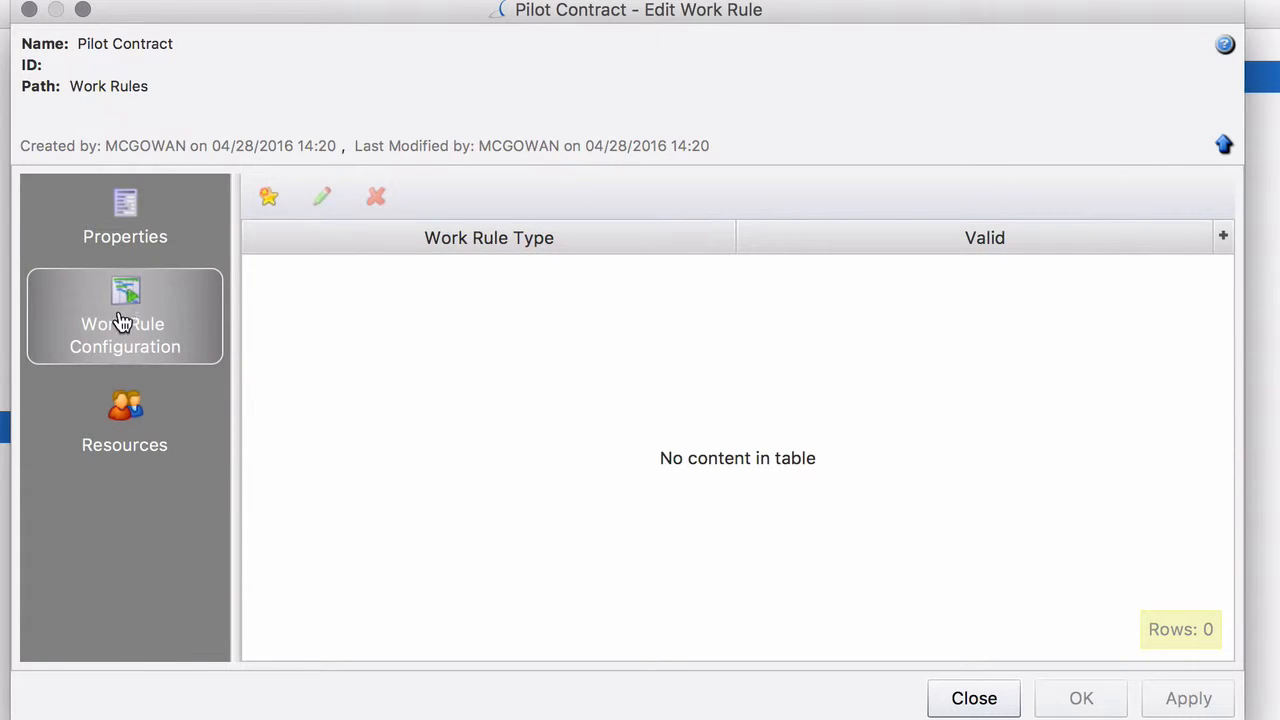
click(268, 198)
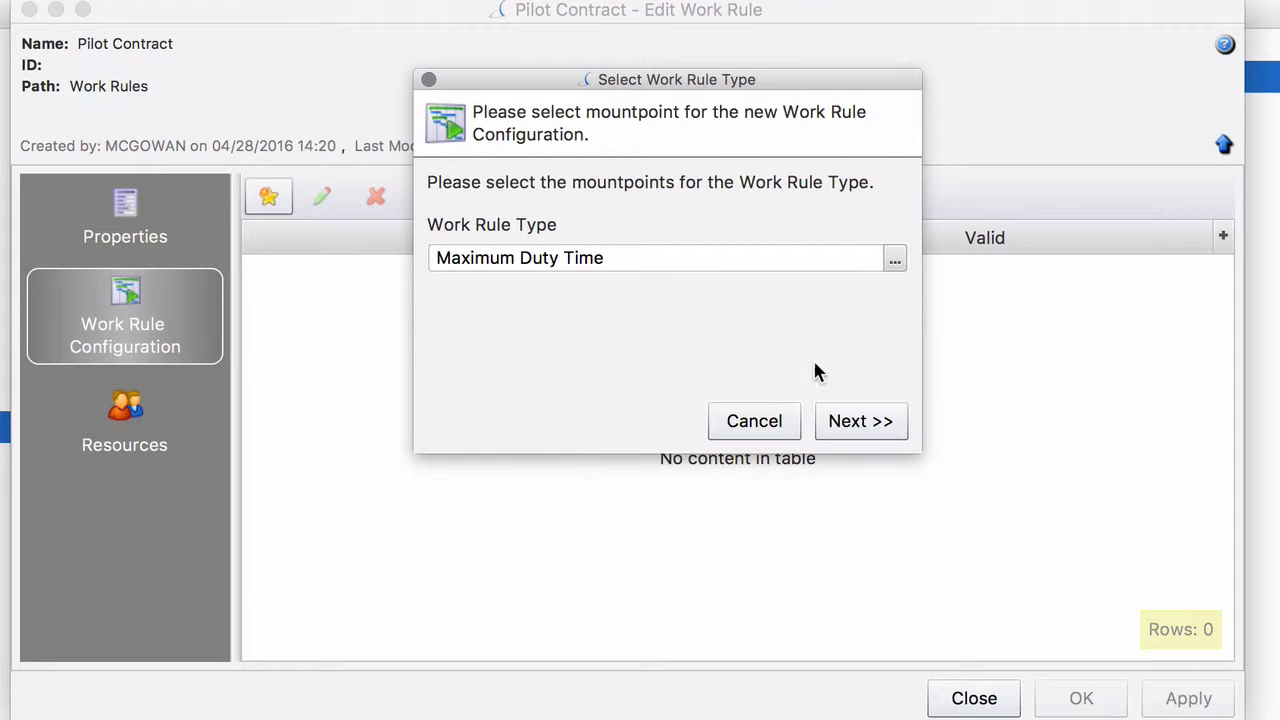
click(849, 424)
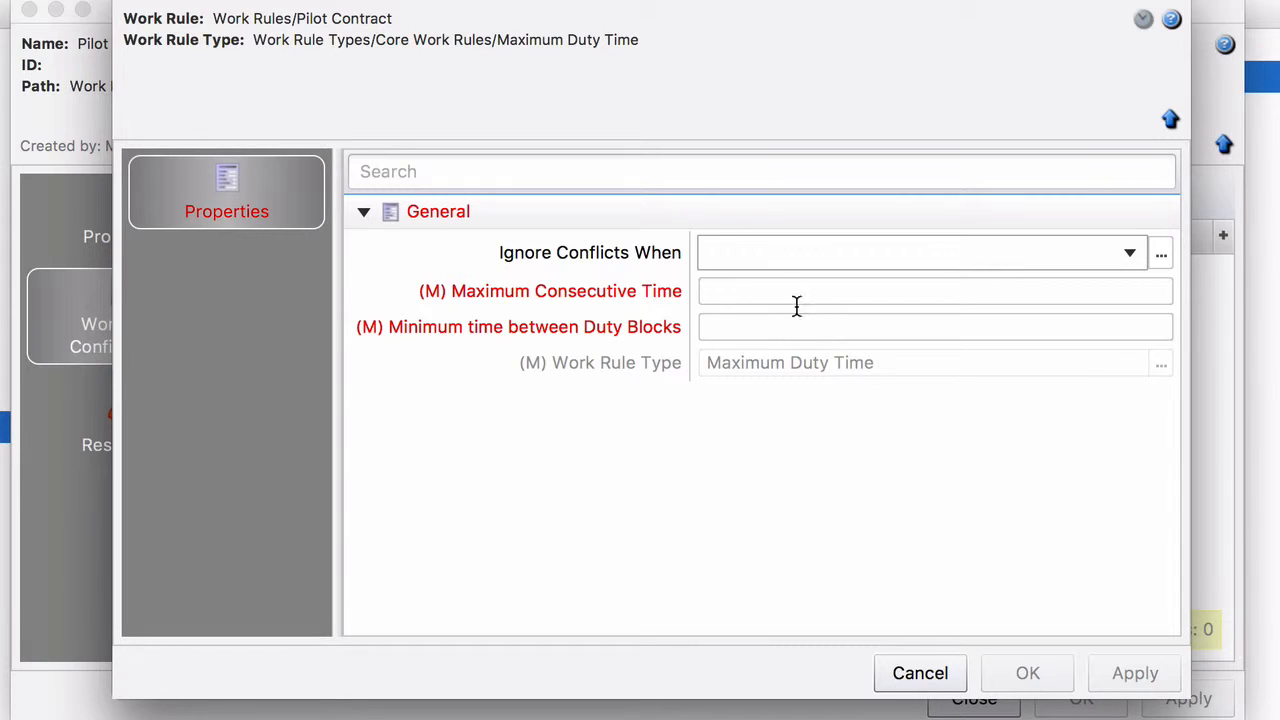
Step: Set Maximum Consecutive Time to 600 and Minimum time between Duty Blocks to 600, and save the configuration and the work rule
click(749, 291)
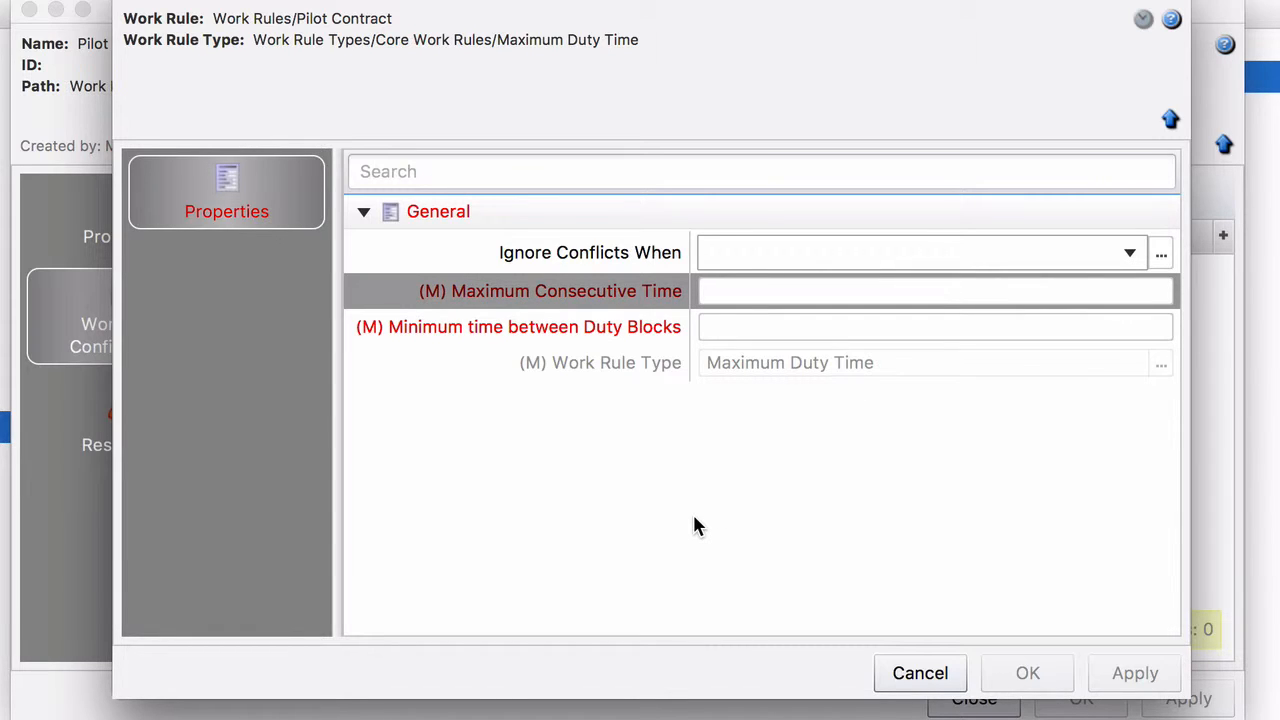
text(600)
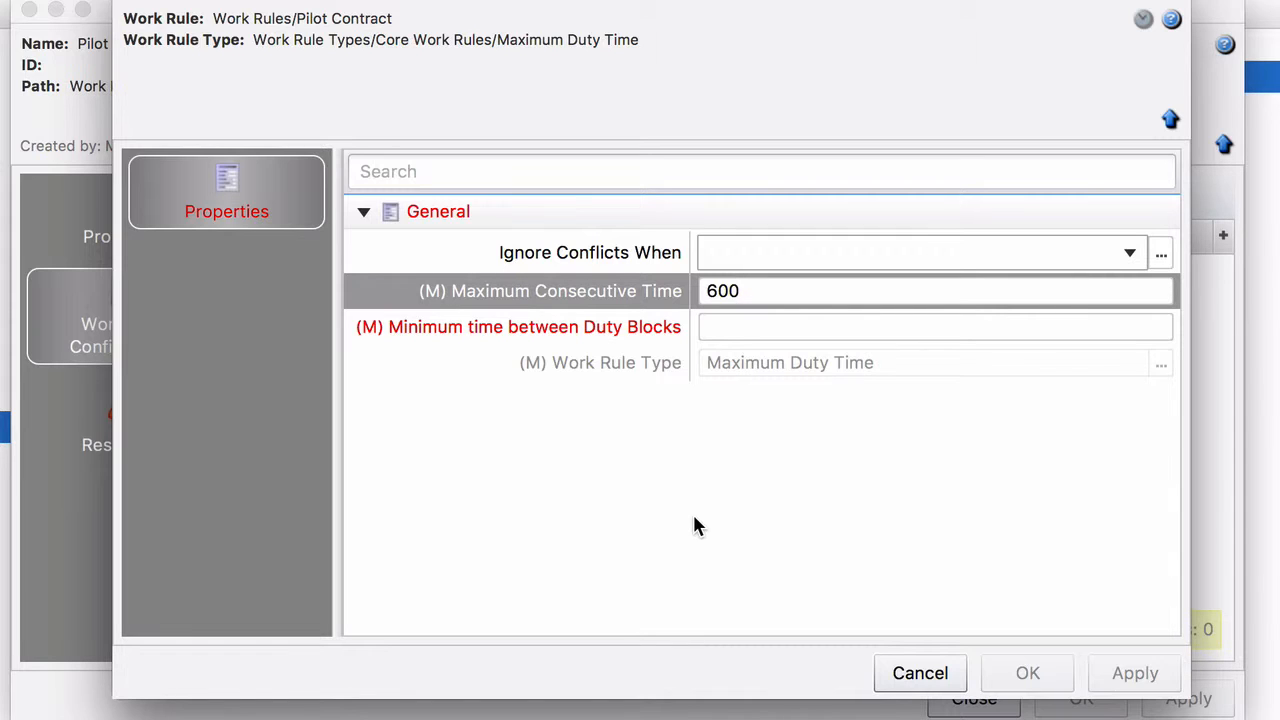
click(720, 327)
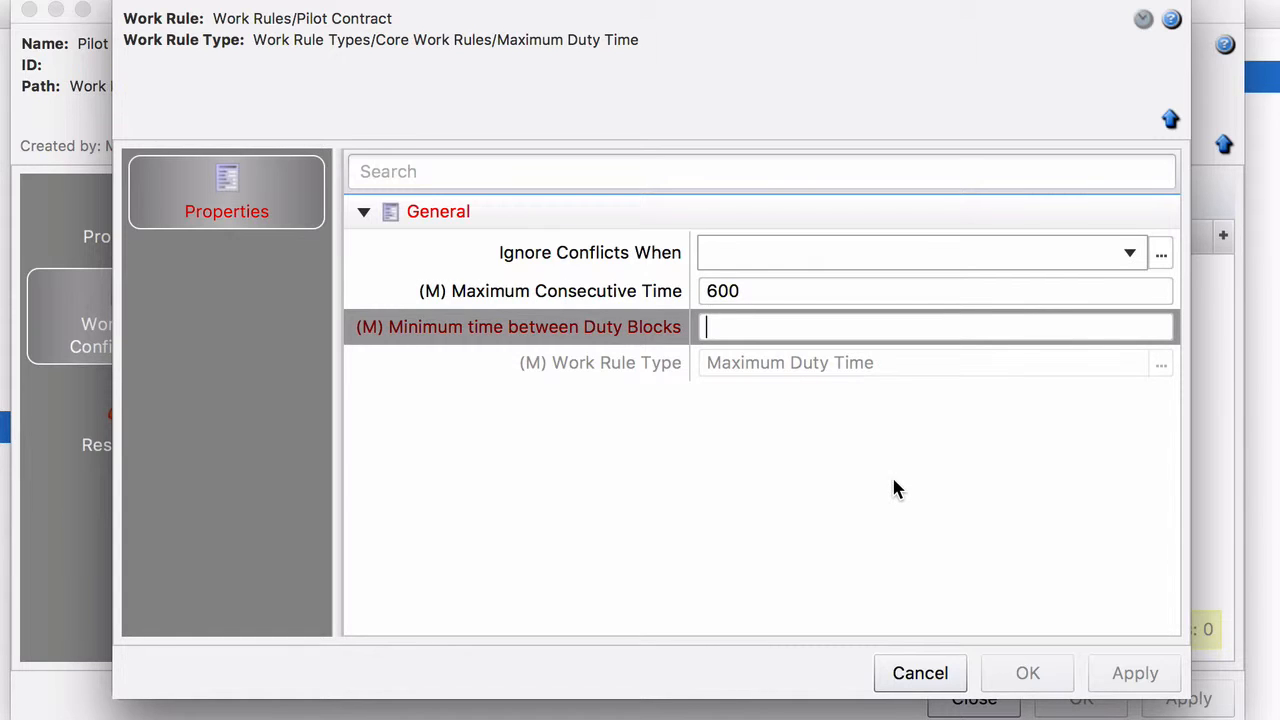
text(600)
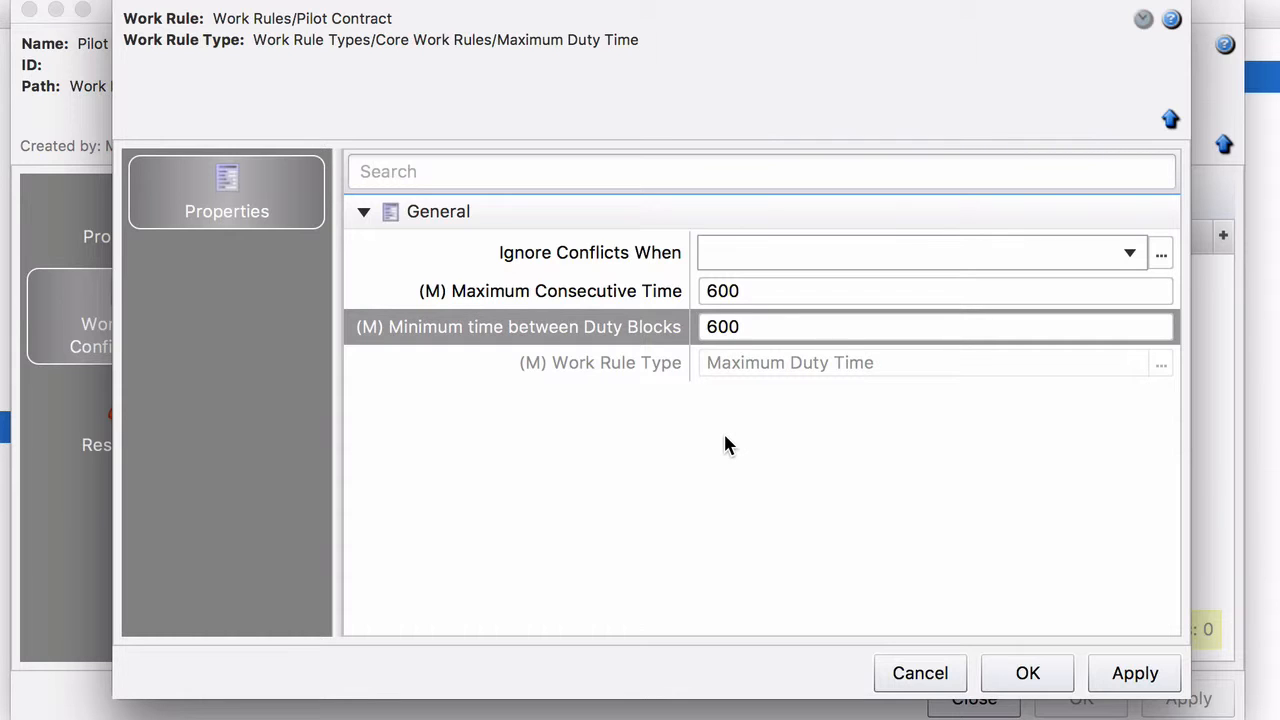
click(1021, 672)
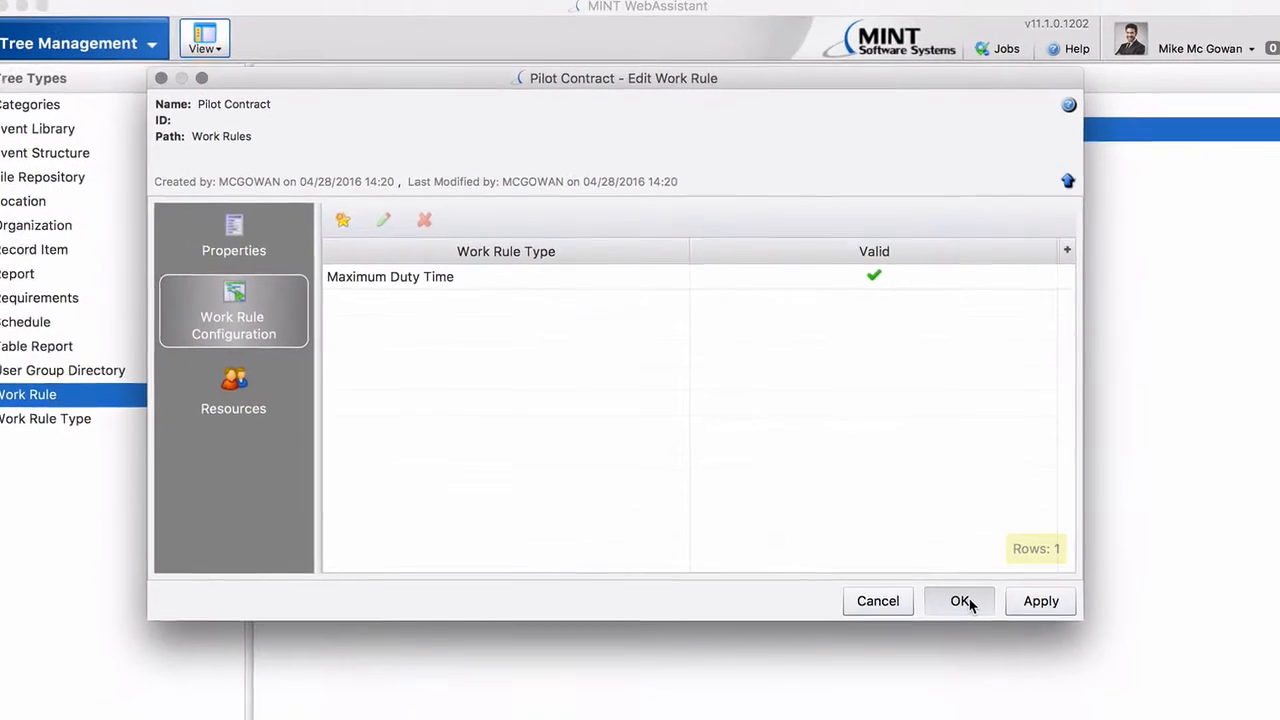
click(1060, 680)
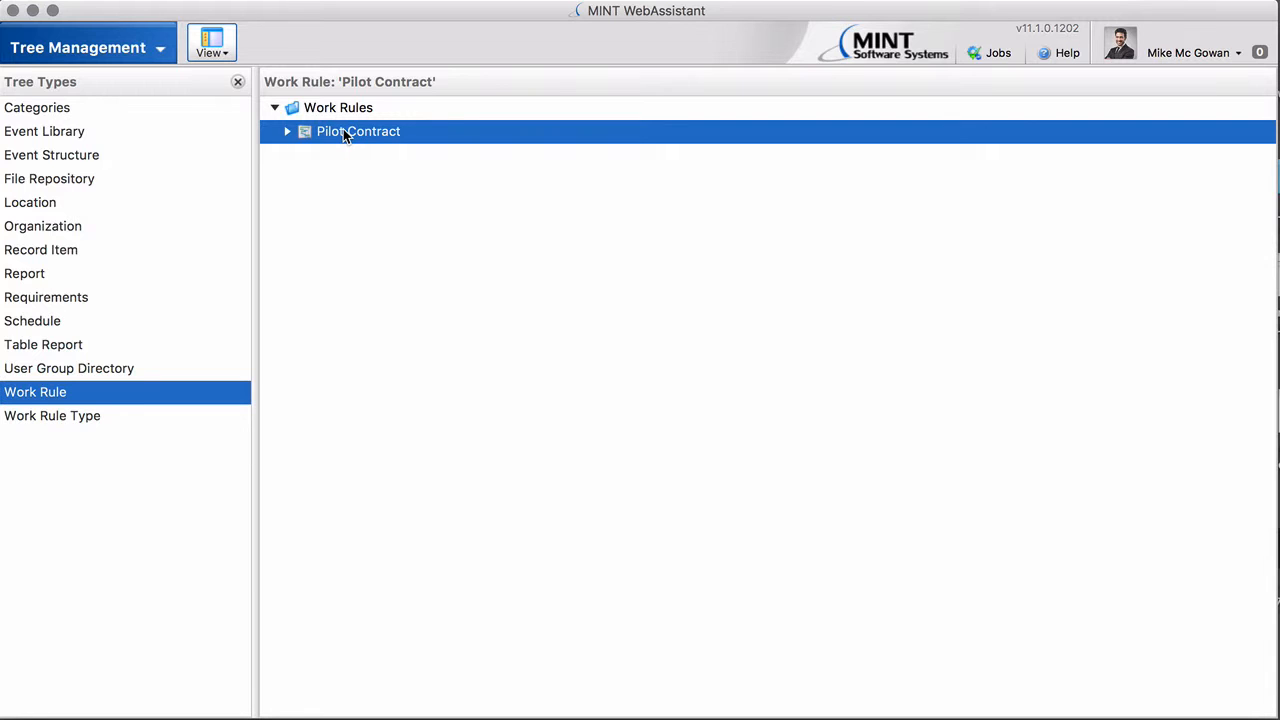
Step: Switch to the MINT scheduling area, widen the organizations tree and open the Flight Training department's work rules
click(166, 56)
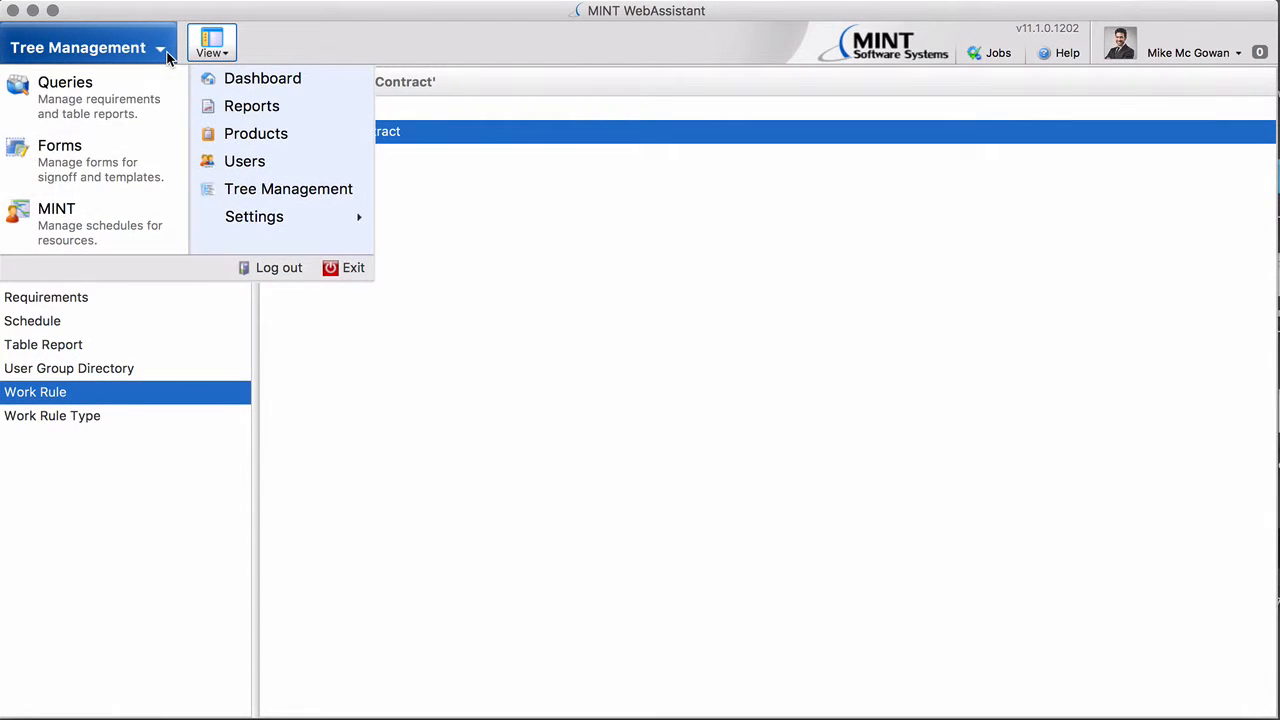
click(88, 245)
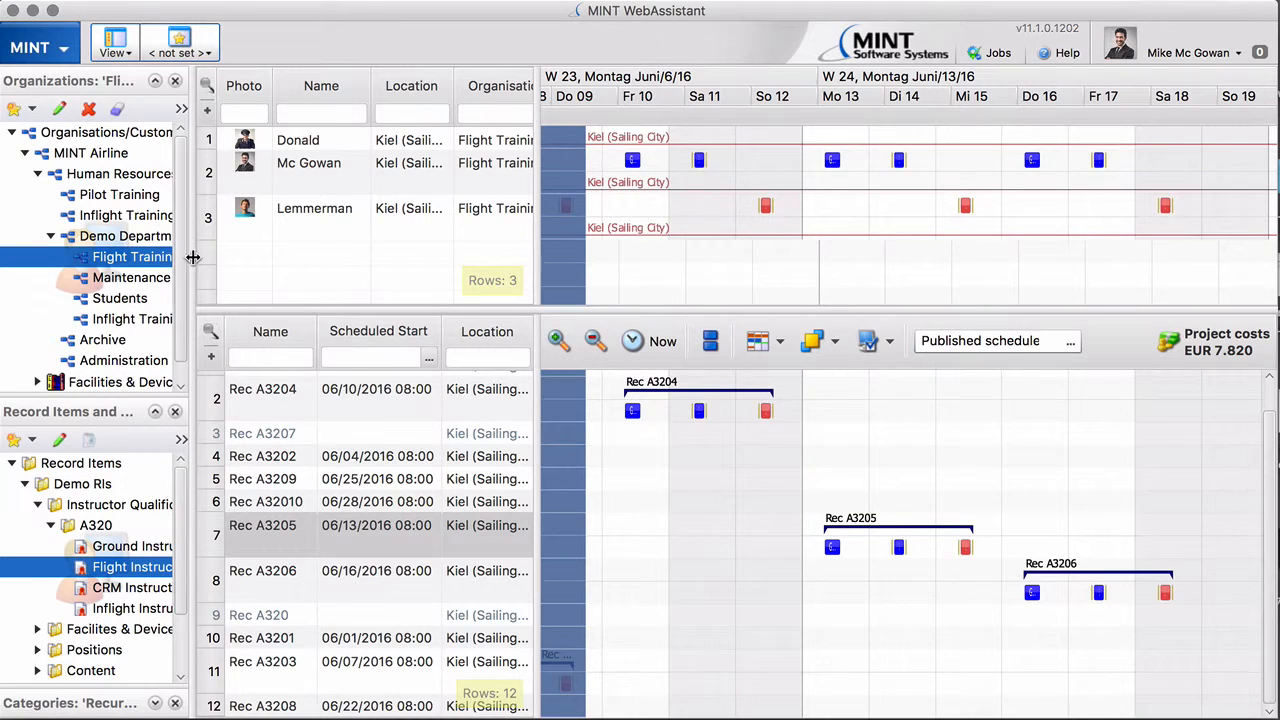
drag(192, 257, 238, 258)
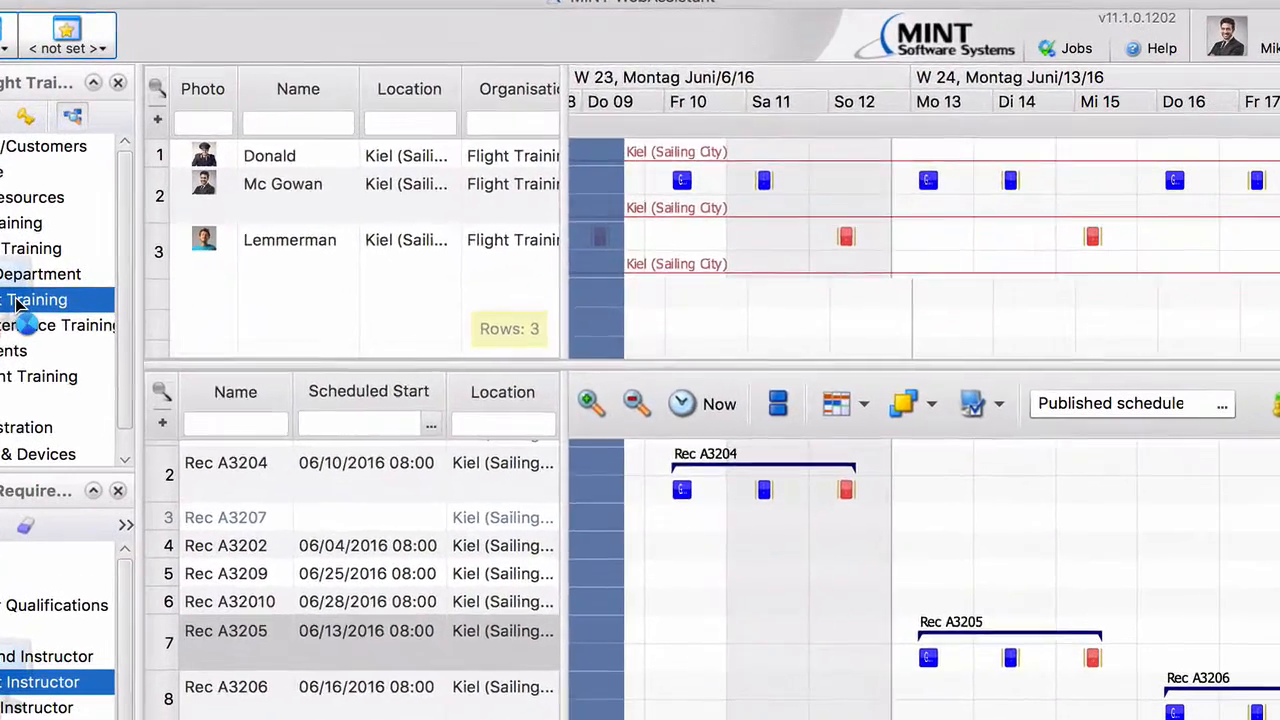
double_click(138, 258)
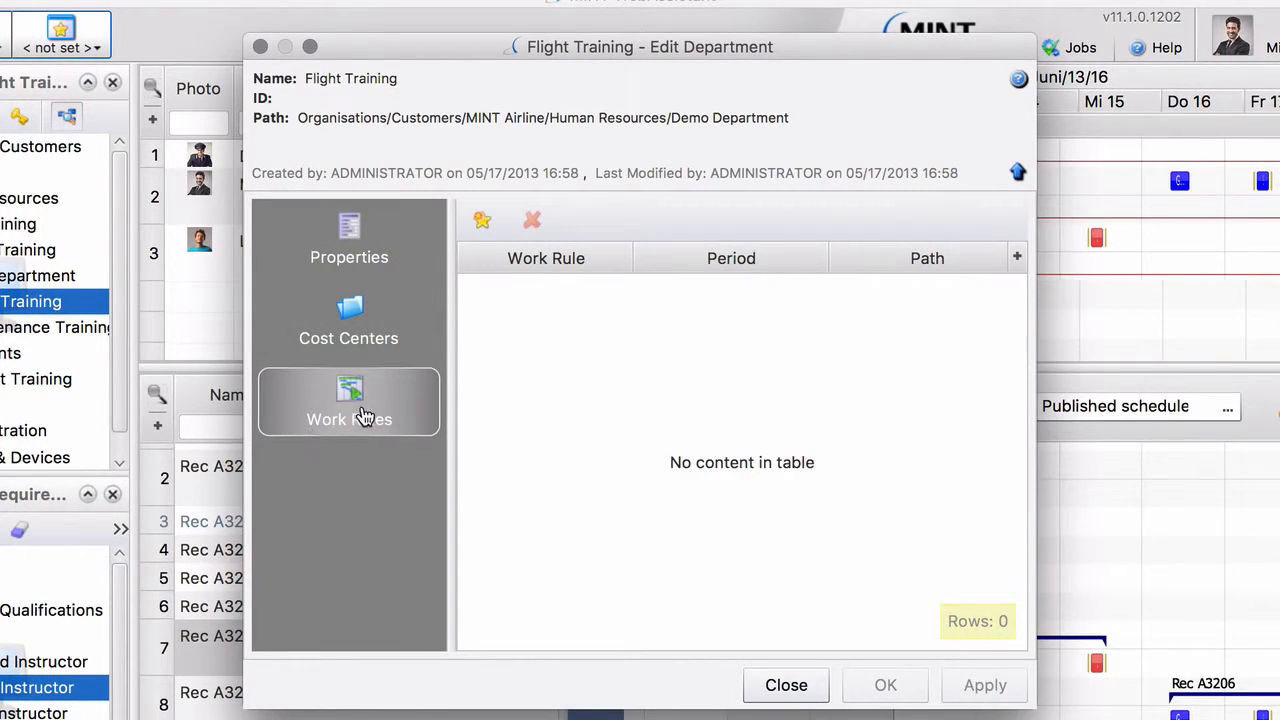
Step: Assign the Pilot Contract work rule to the Flight Training department without a period and save the department
click(481, 223)
click(610, 293)
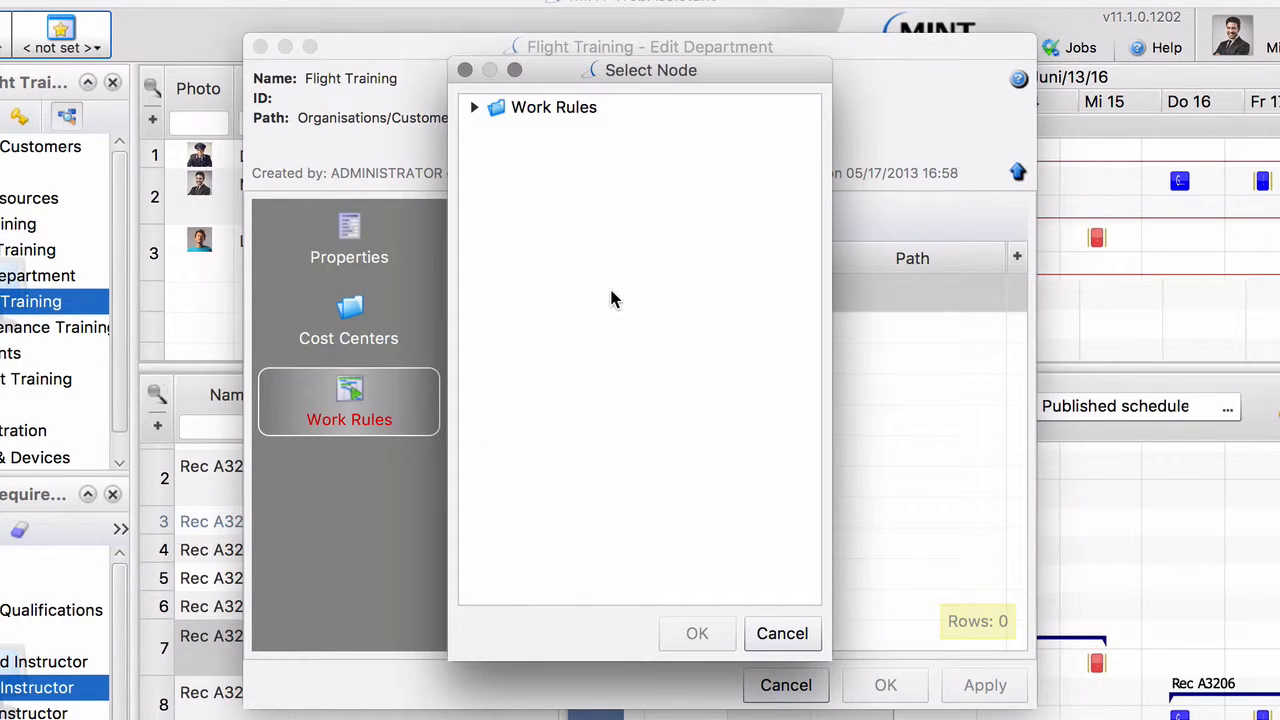
click(475, 108)
click(540, 133)
click(695, 633)
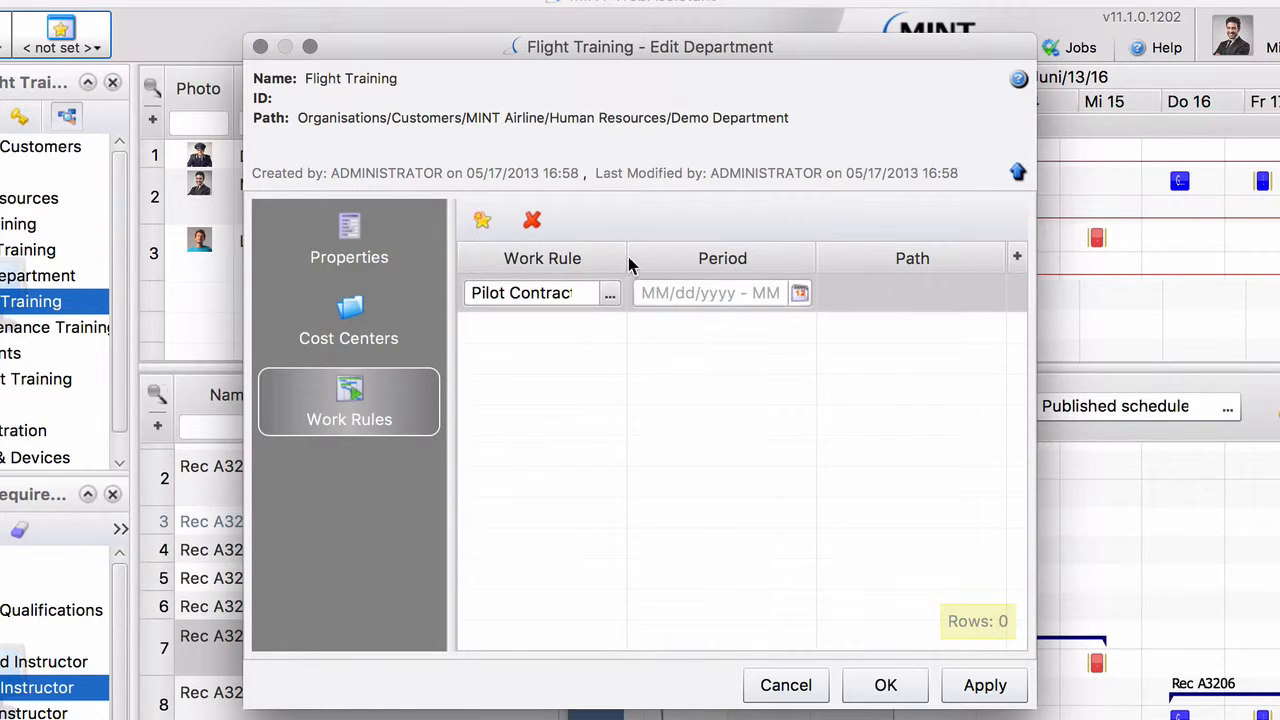
drag(626, 256, 654, 256)
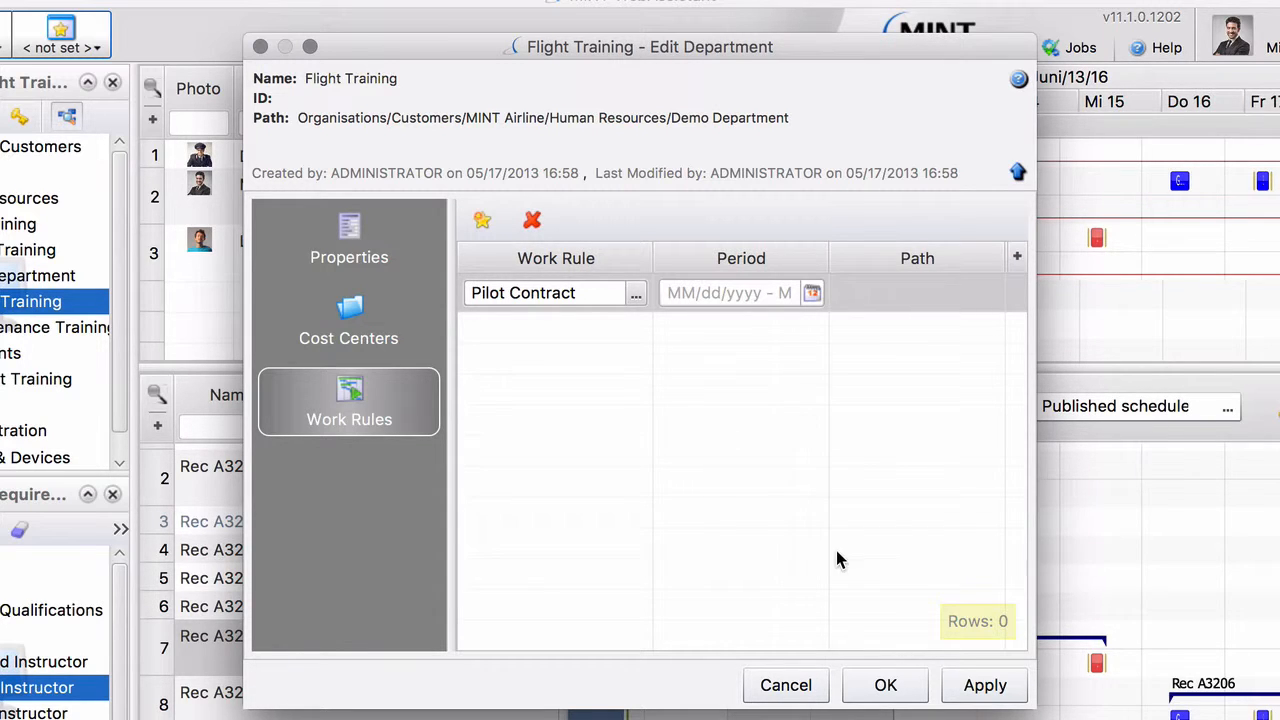
click(884, 684)
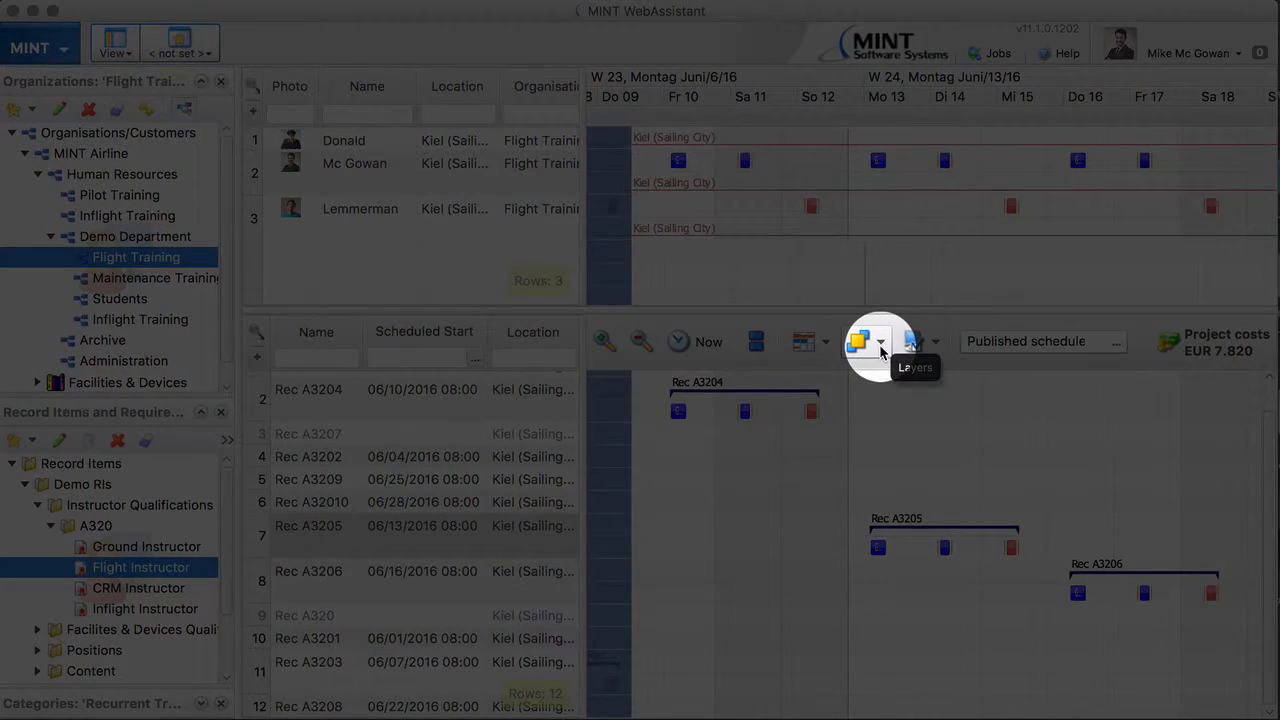
Step: Show the work rule conflict layer in the resource schedule
click(880, 348)
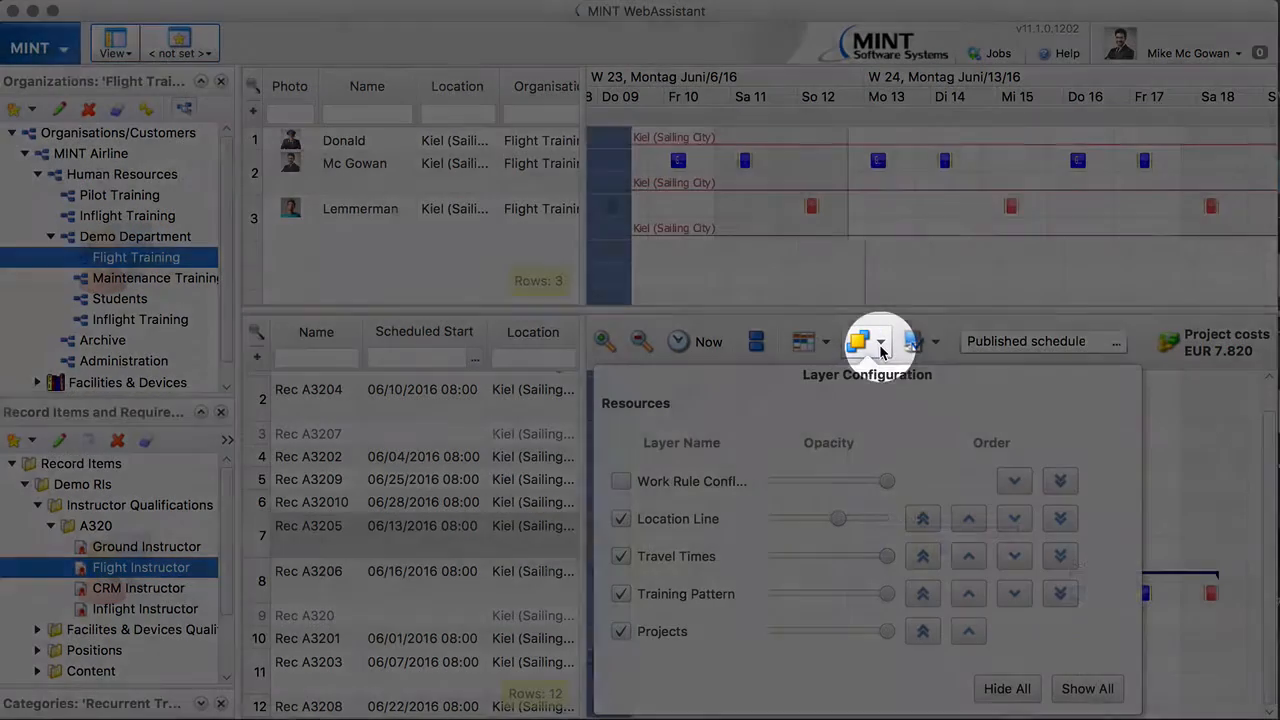
click(621, 481)
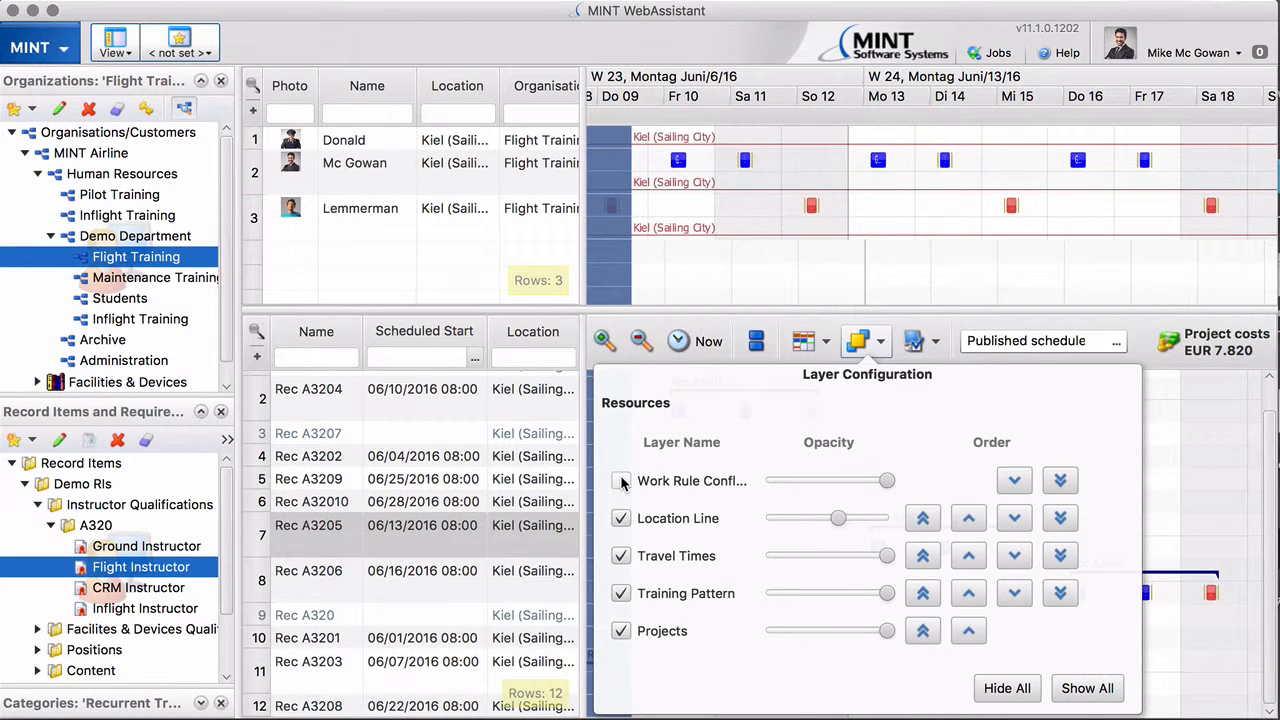
click(565, 420)
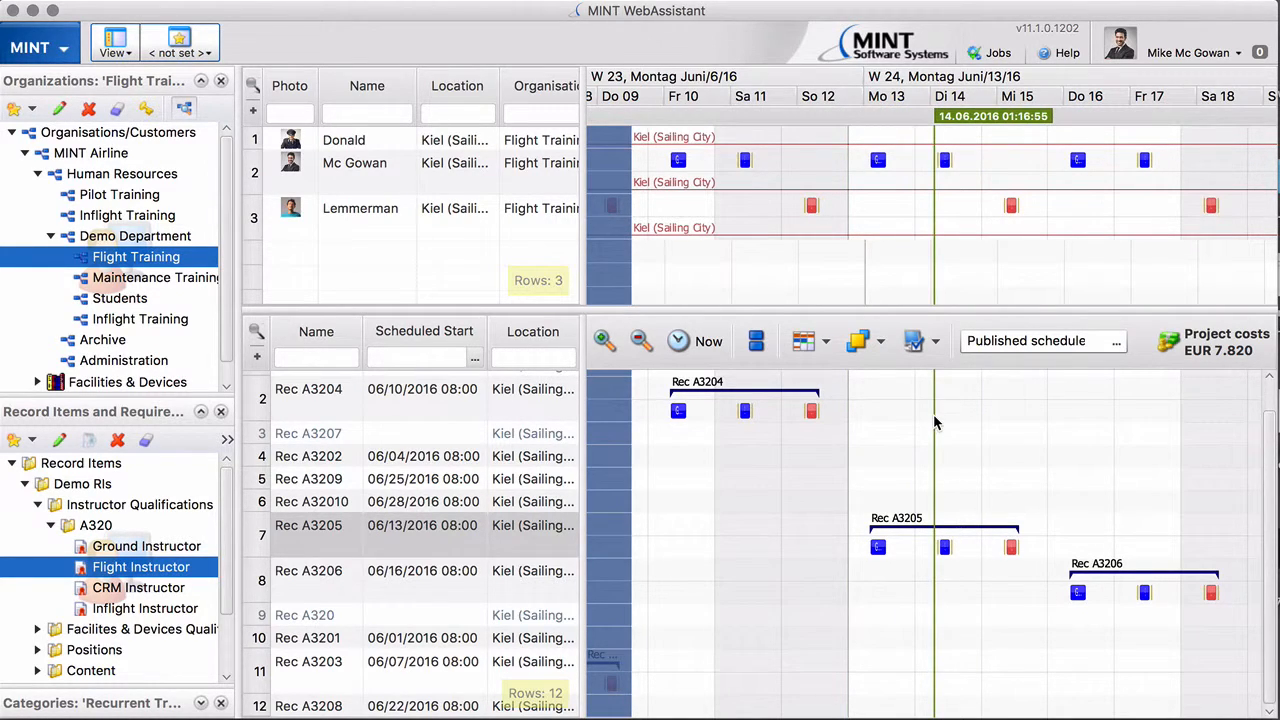
Step: In the Rec A3205 request, move Tuesday's SIM session with its briefing and debriefing to Monday 13, starting at about 15:00, and save
mouse_move(876, 548)
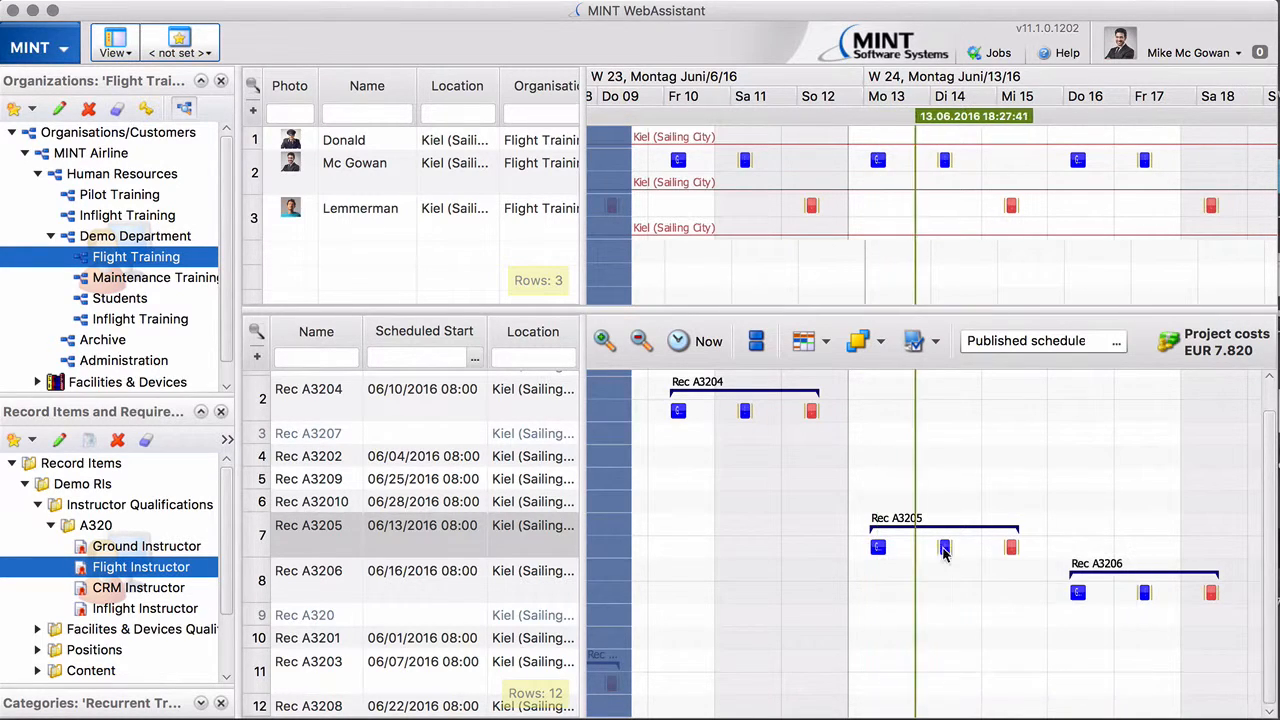
mouse_move(945, 547)
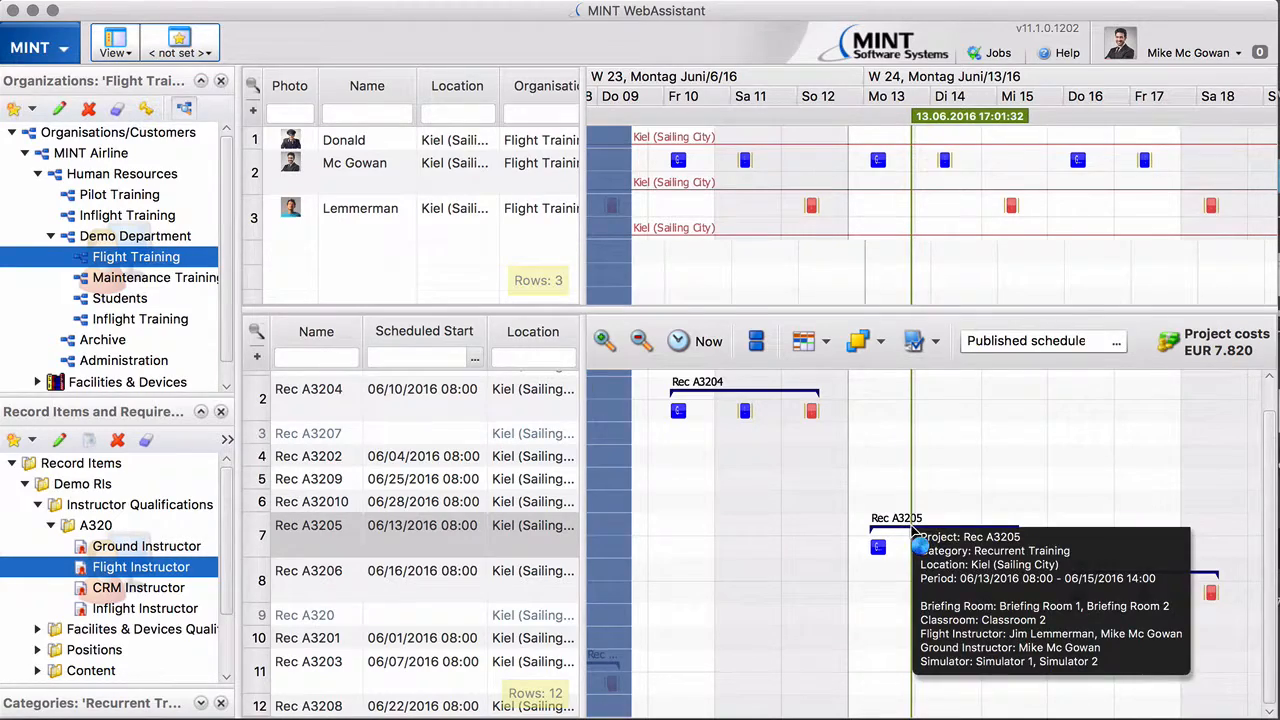
double_click(916, 536)
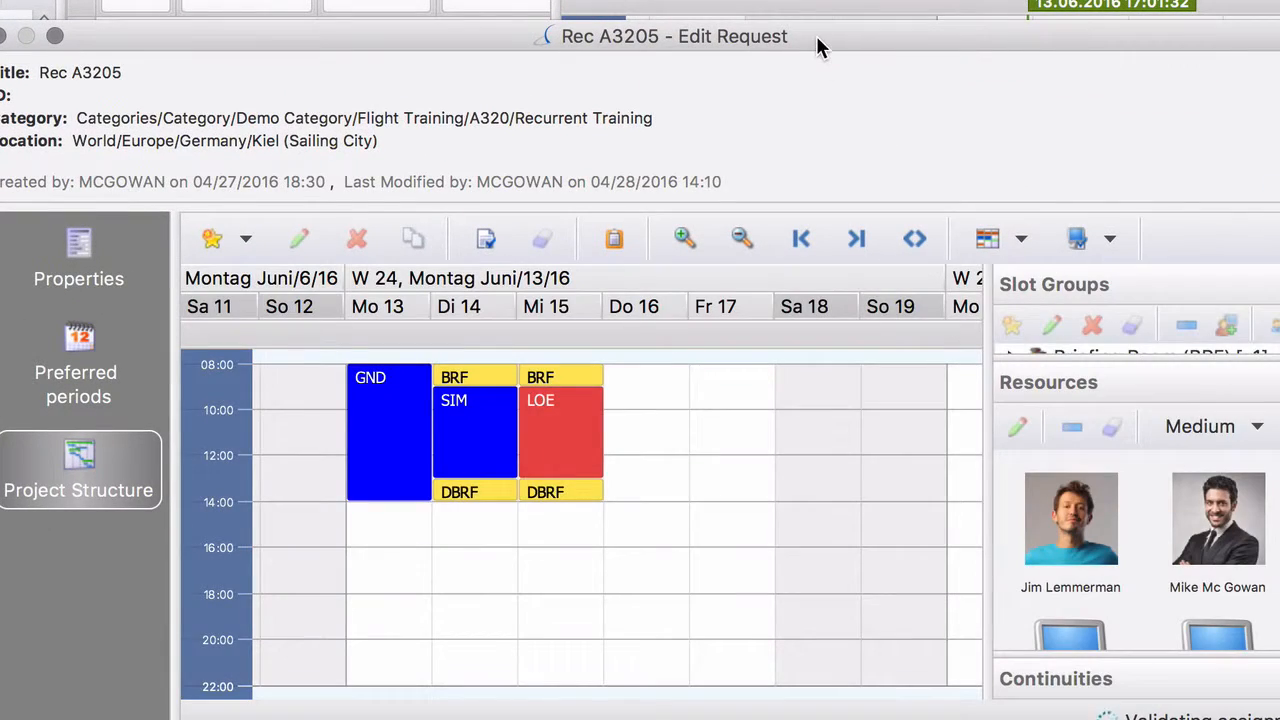
drag(816, 35, 809, 64)
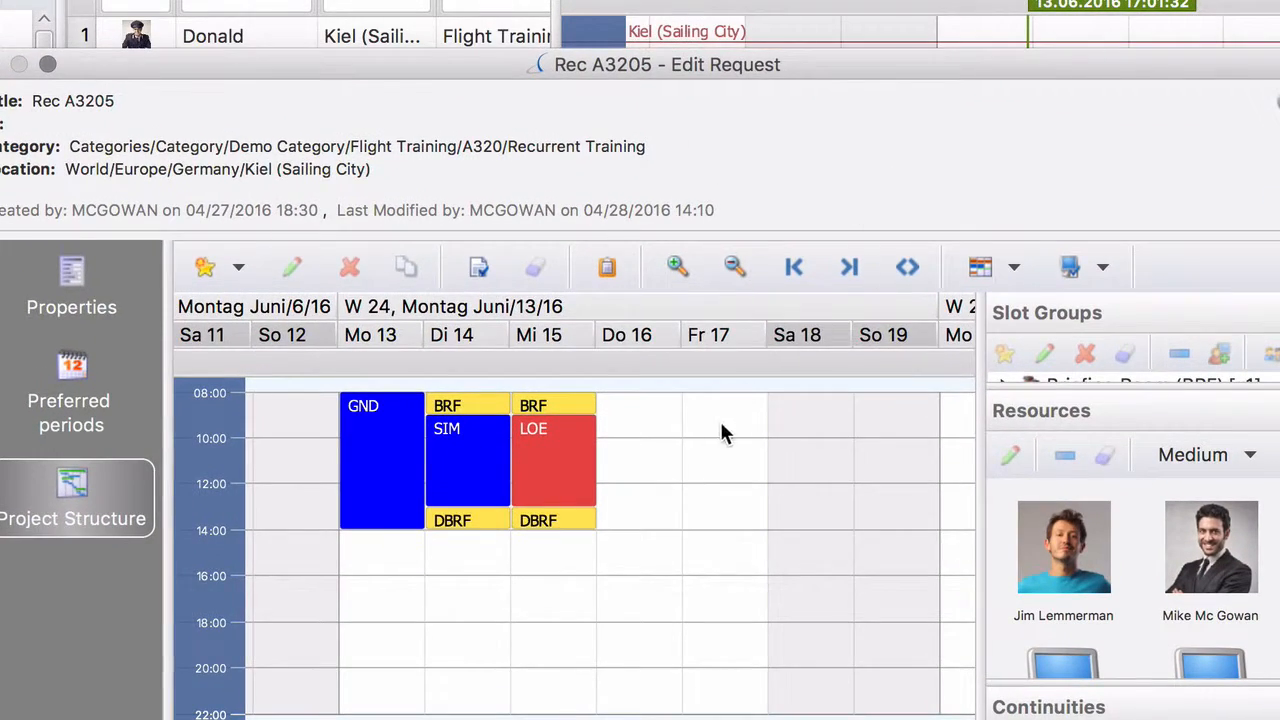
click(478, 446)
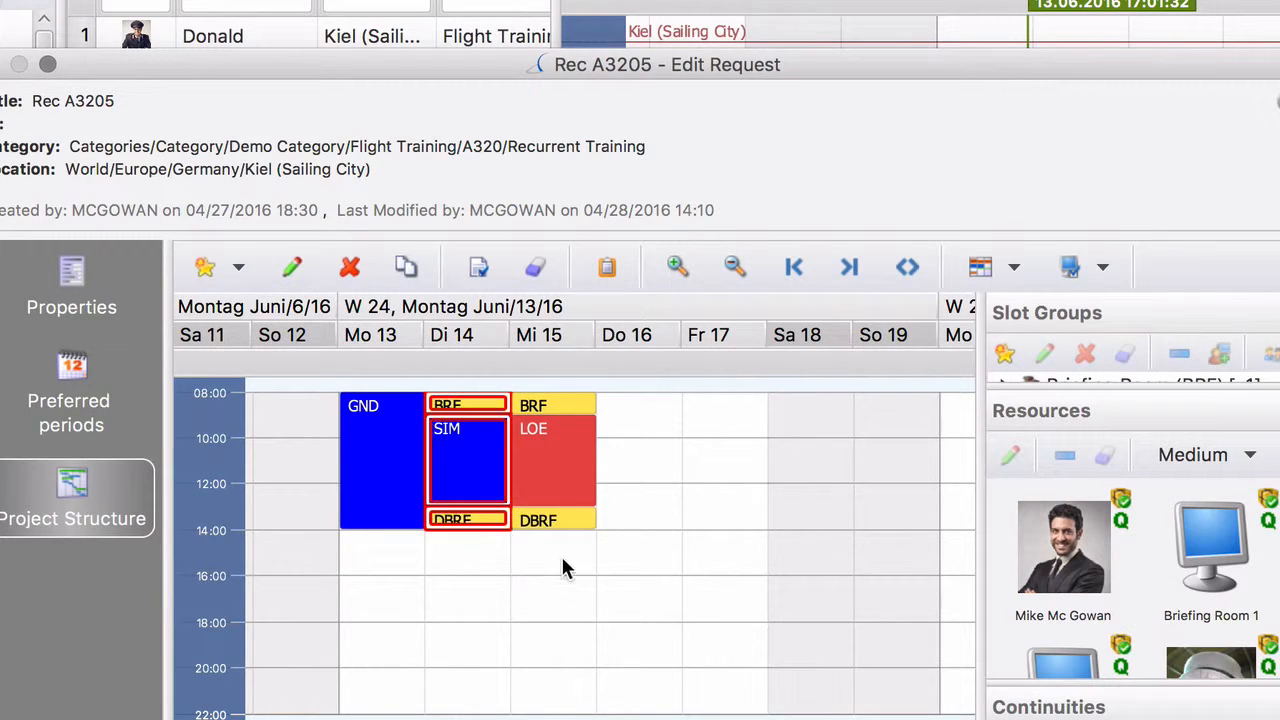
drag(474, 449, 410, 660)
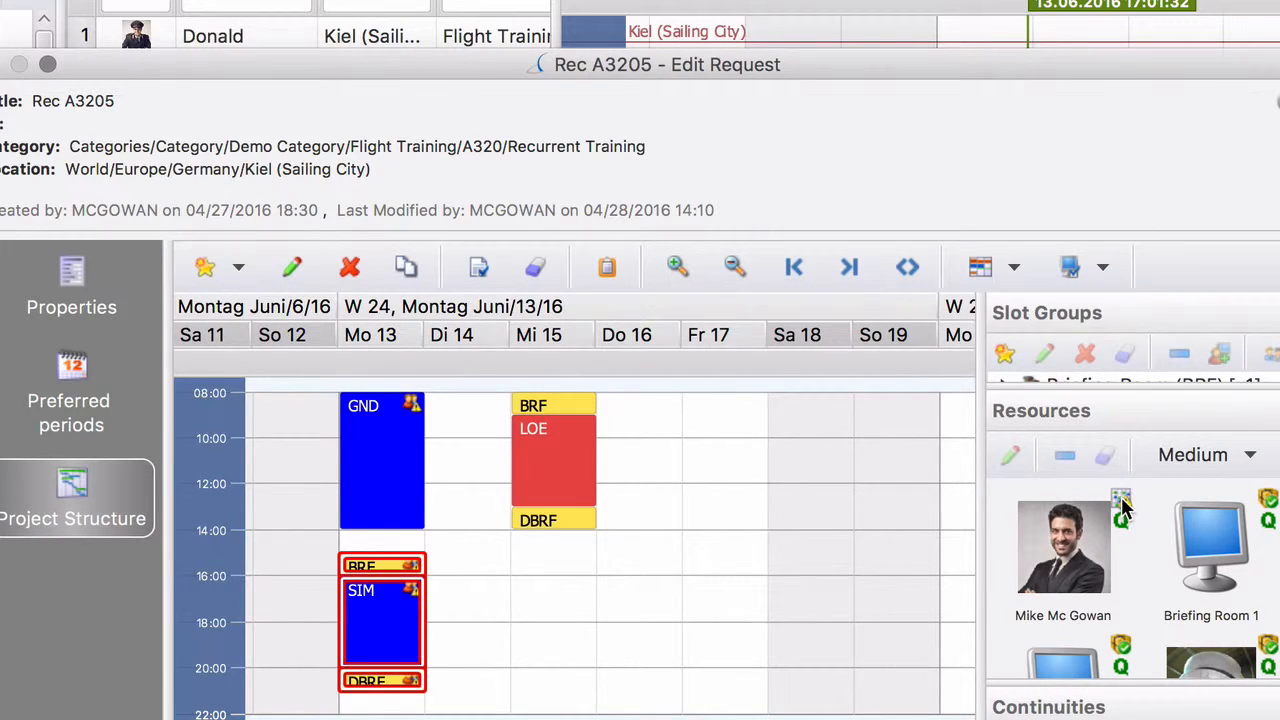
drag(1122, 508, 524, 602)
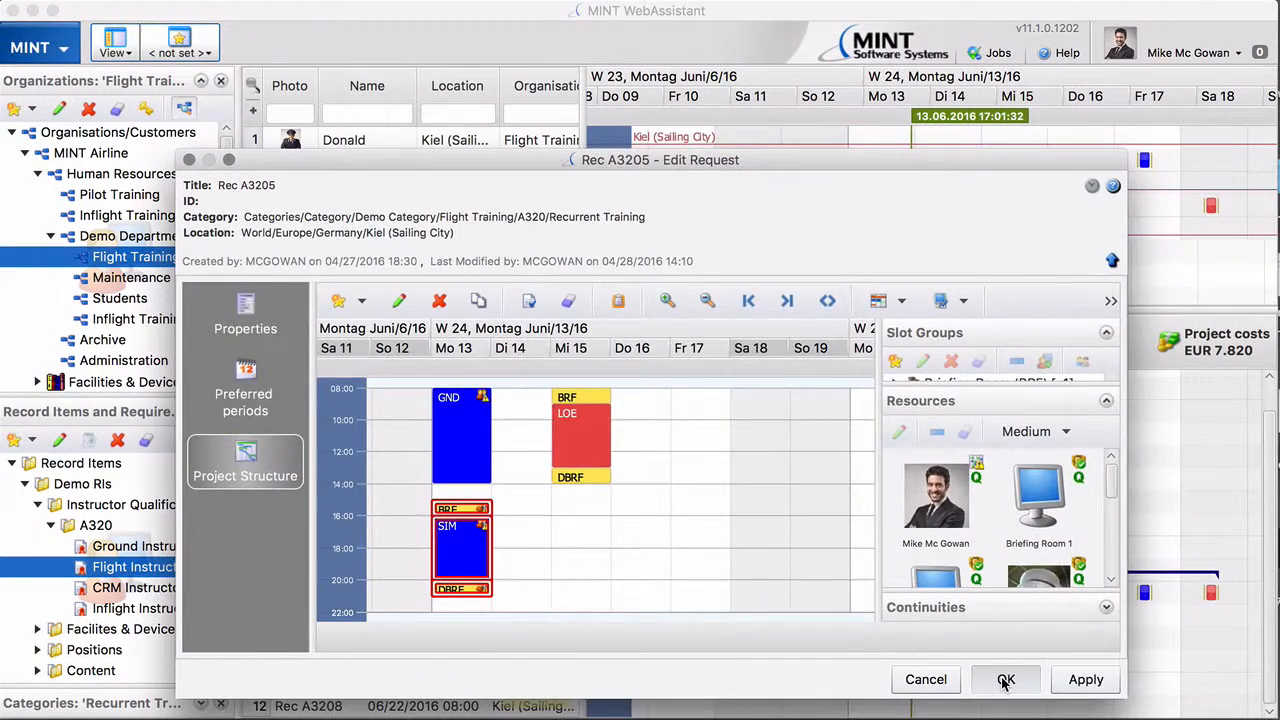
click(1005, 680)
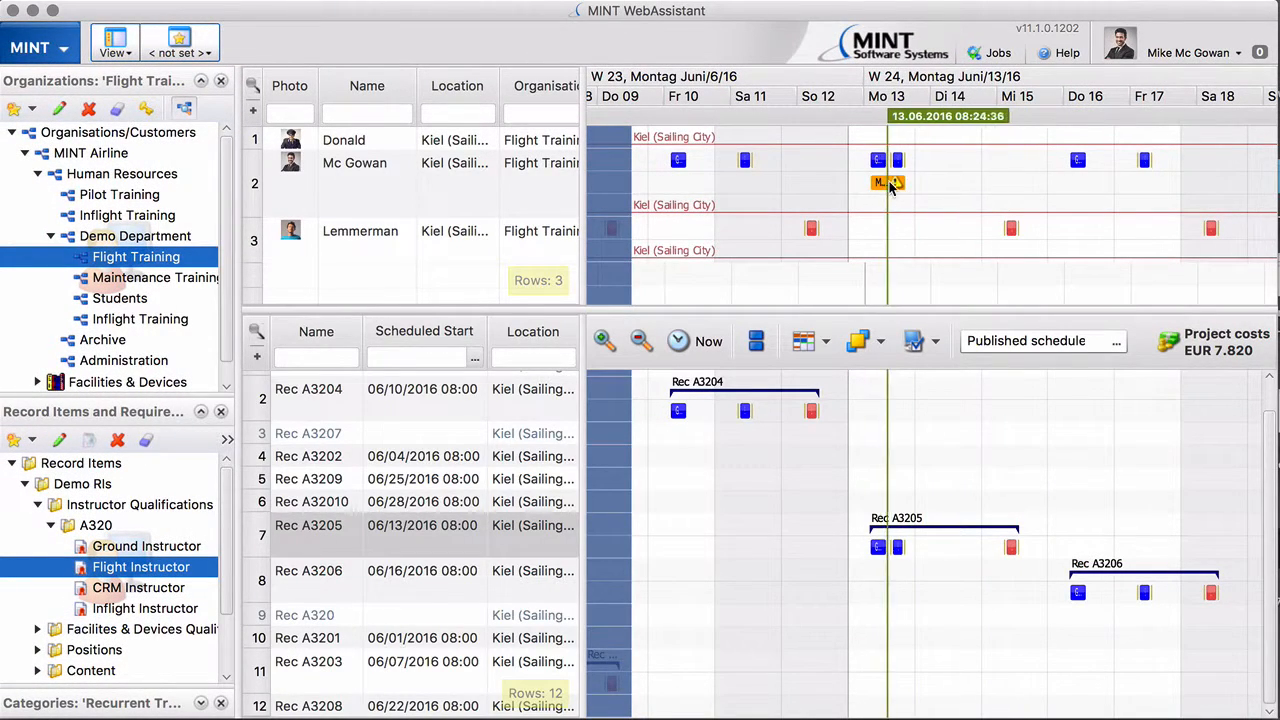
Step: Toggle the work rule conflict layer off and back on, and reduce its opacity to about 30%
mouse_move(887, 187)
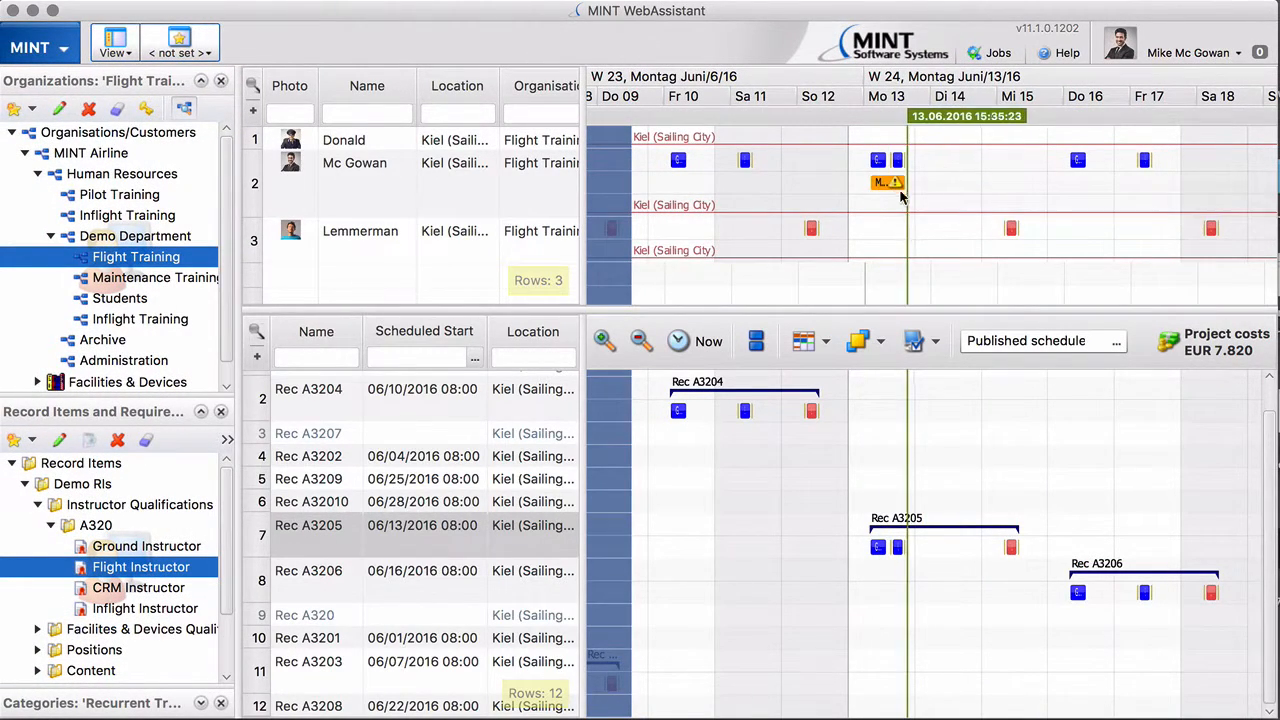
click(881, 344)
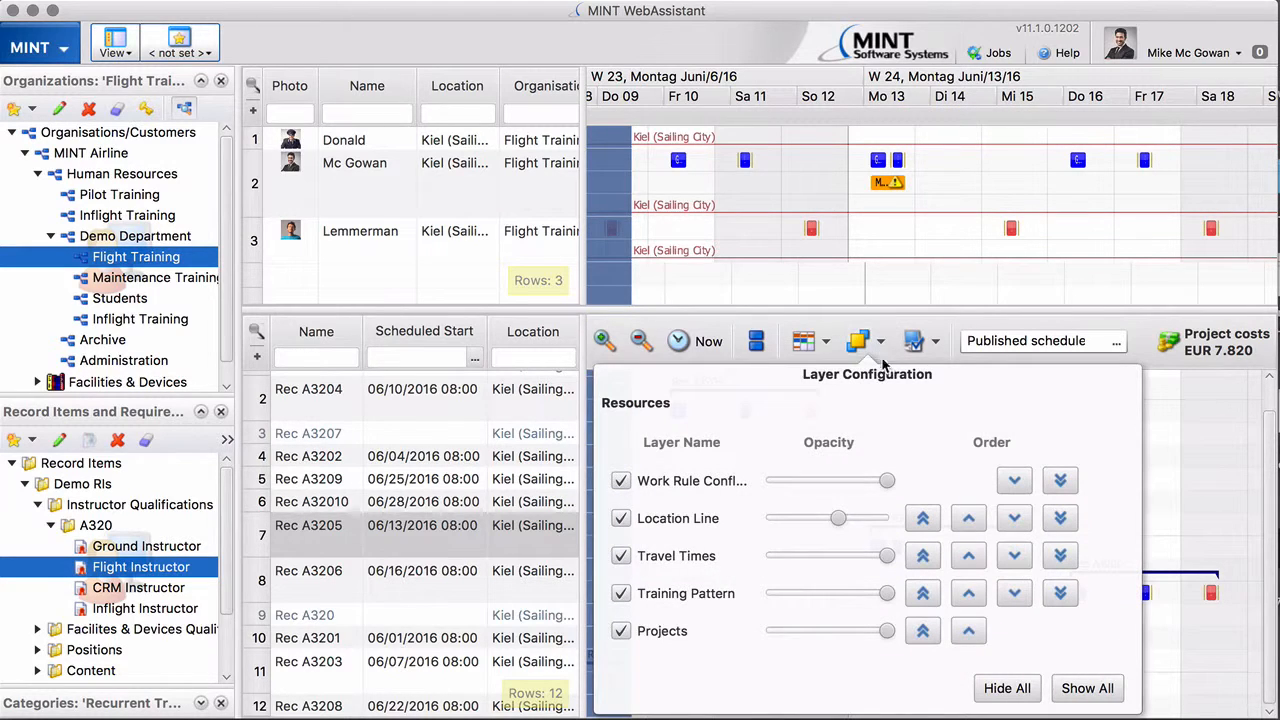
click(622, 482)
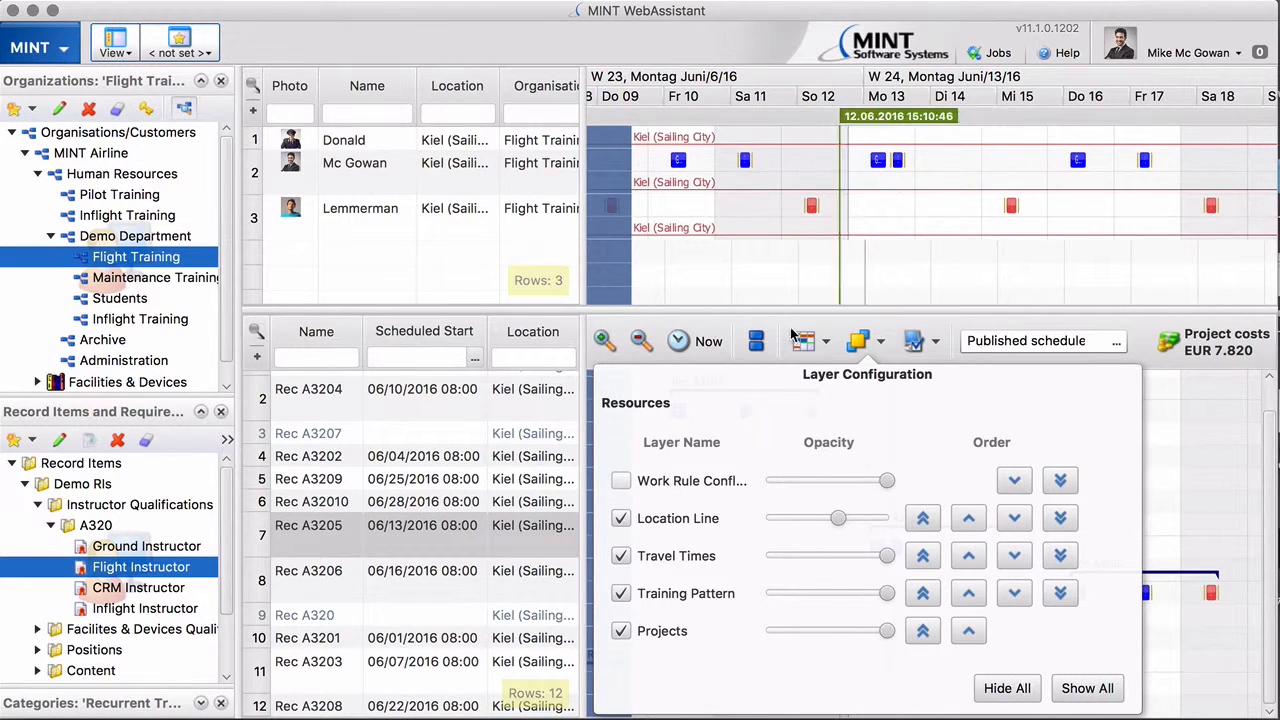
click(622, 482)
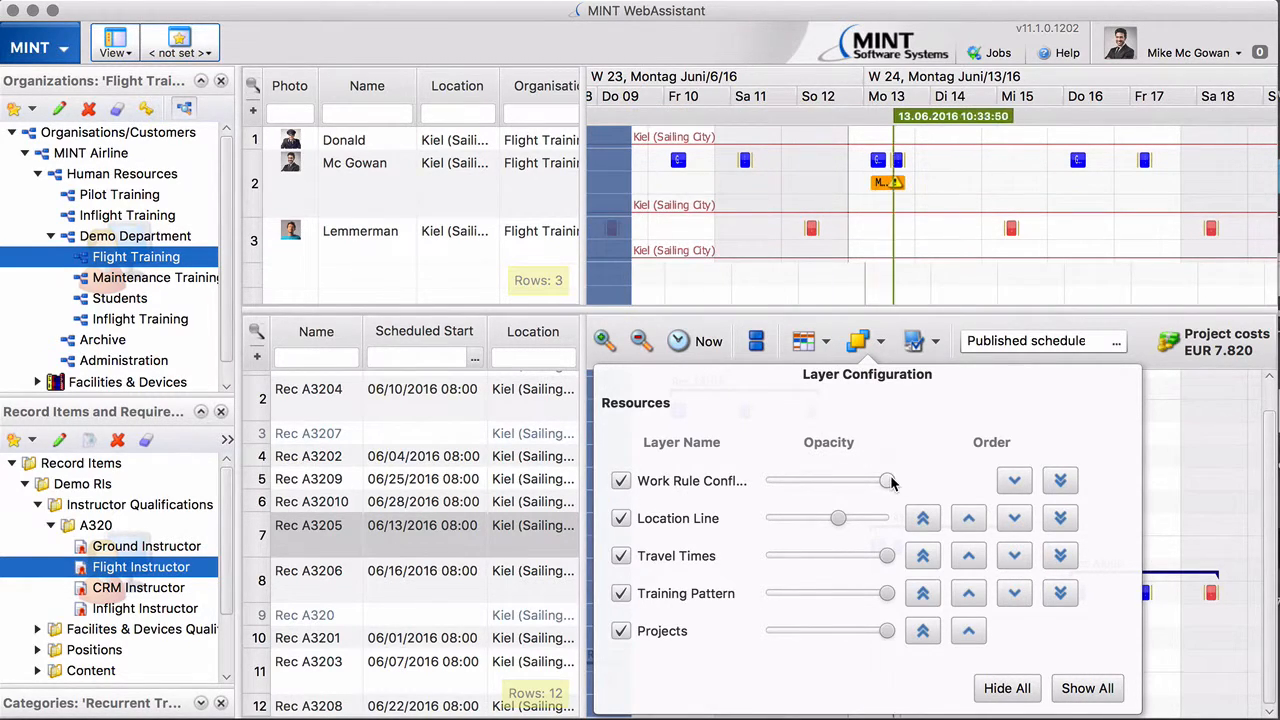
drag(886, 483, 806, 481)
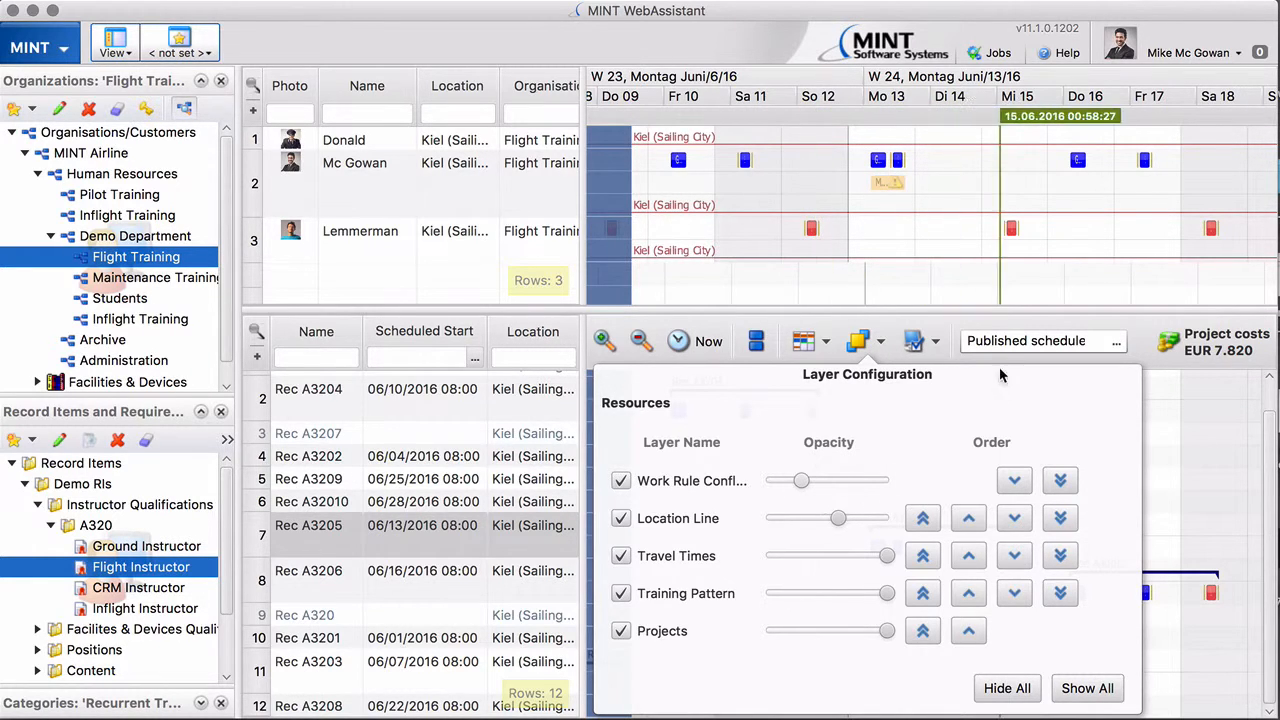
click(960, 294)
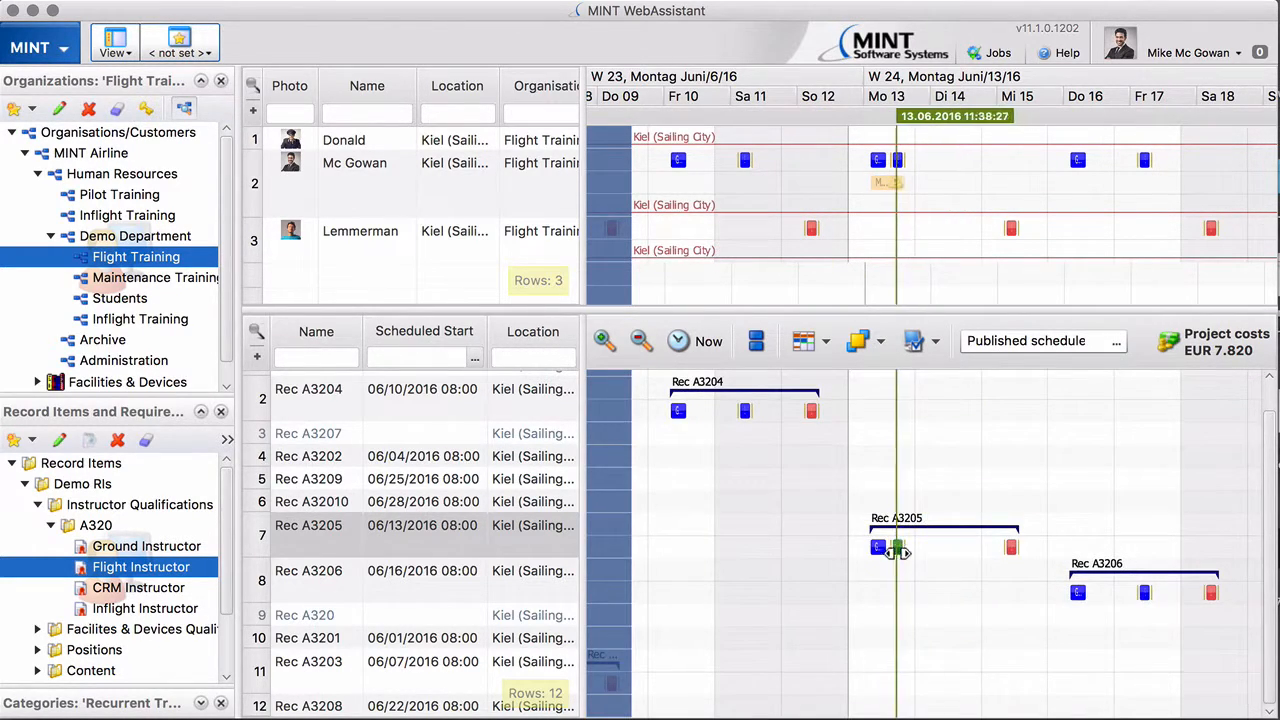